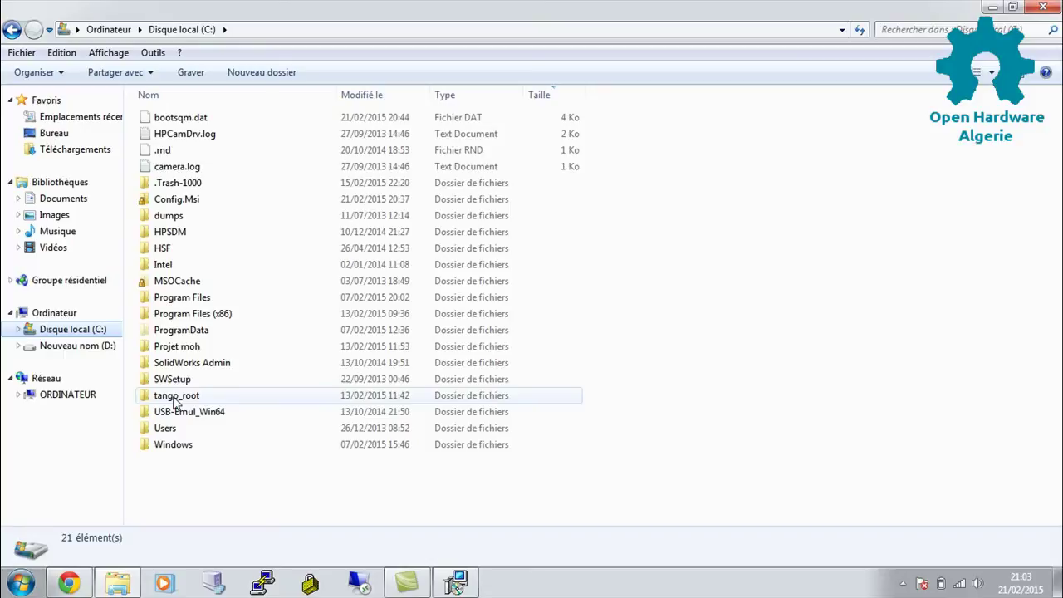
Select the tango_root folder on drive C: in Windows Explorer.
click(176, 398)
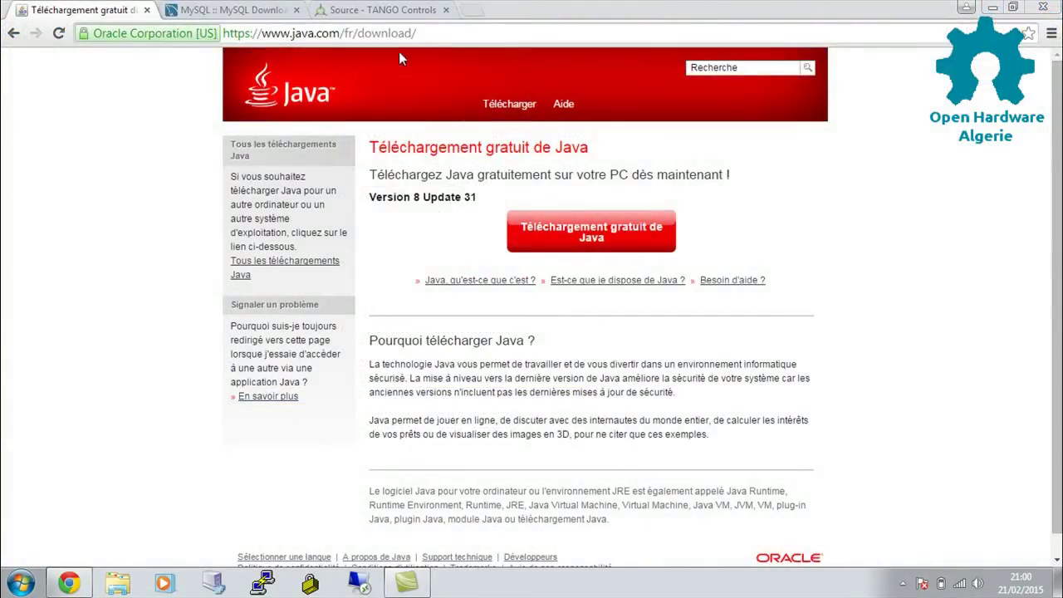
Look over the Java download page, then scroll through the MySQL Downloads page.
drag(416, 33, 215, 54)
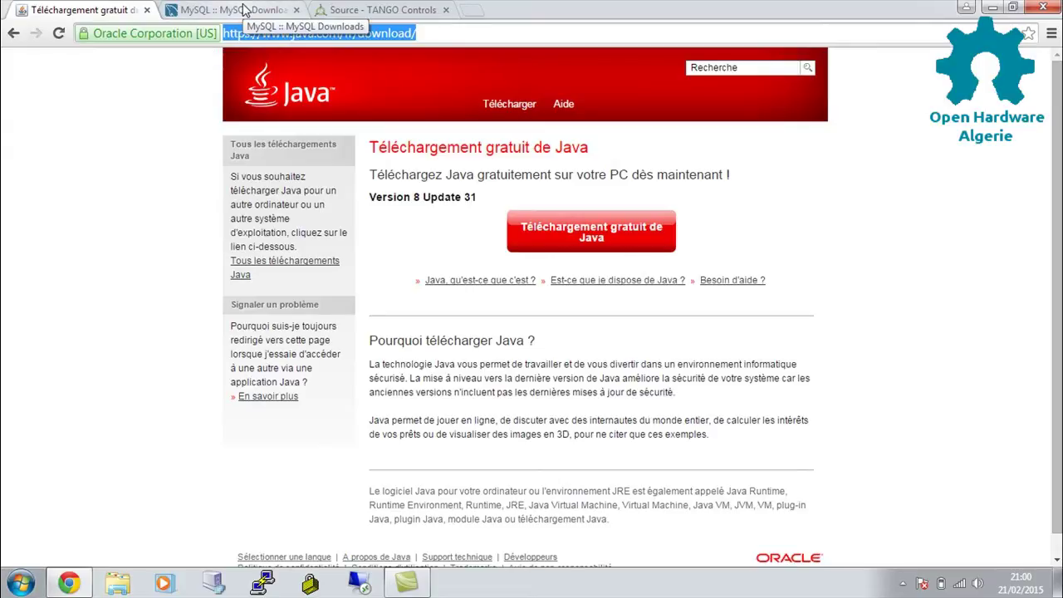
click(202, 117)
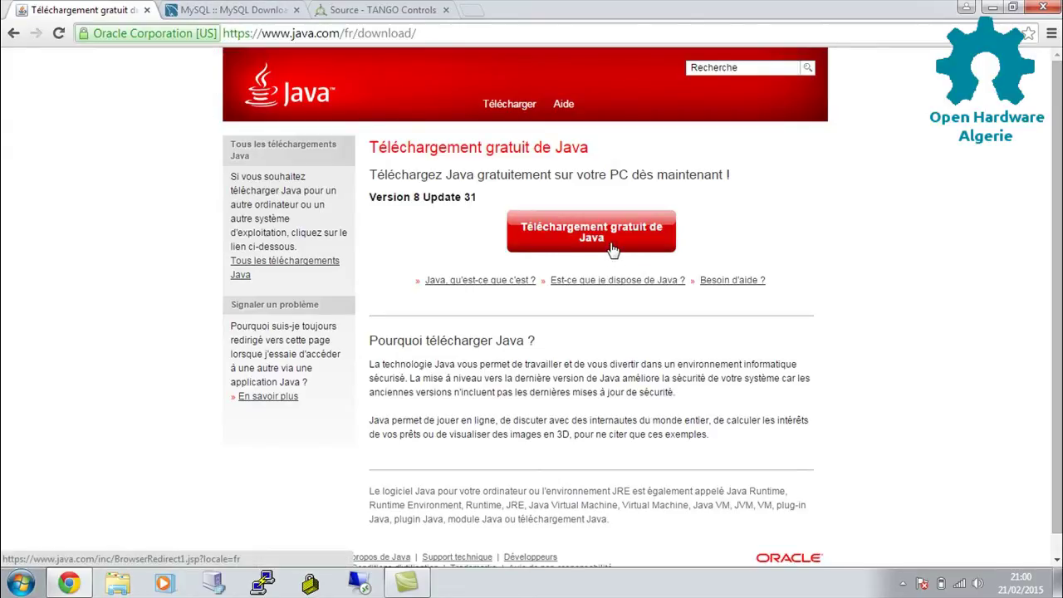
click(220, 10)
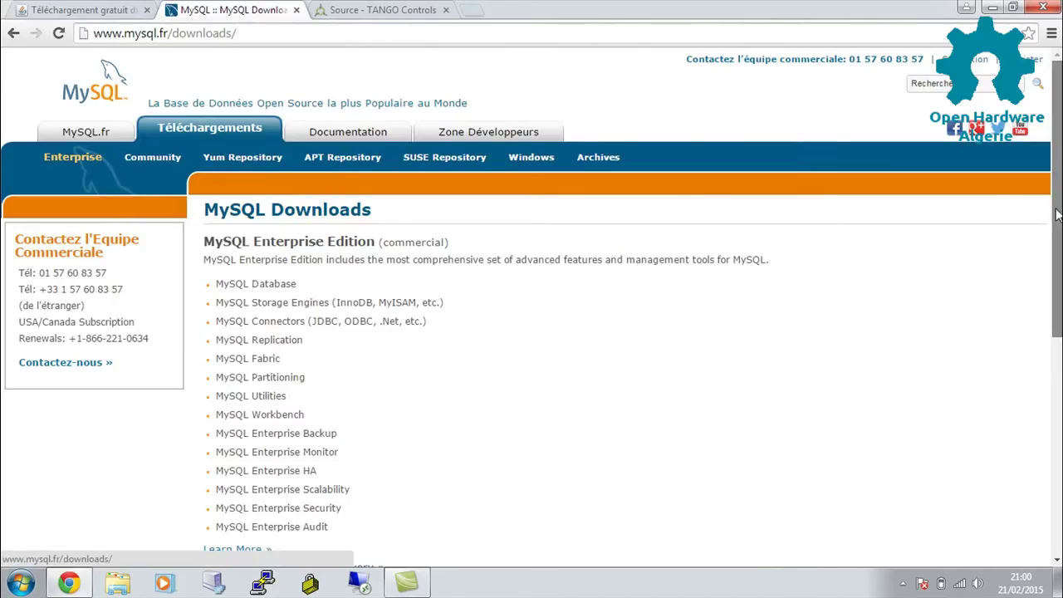
scroll(1039, 301, down, 3)
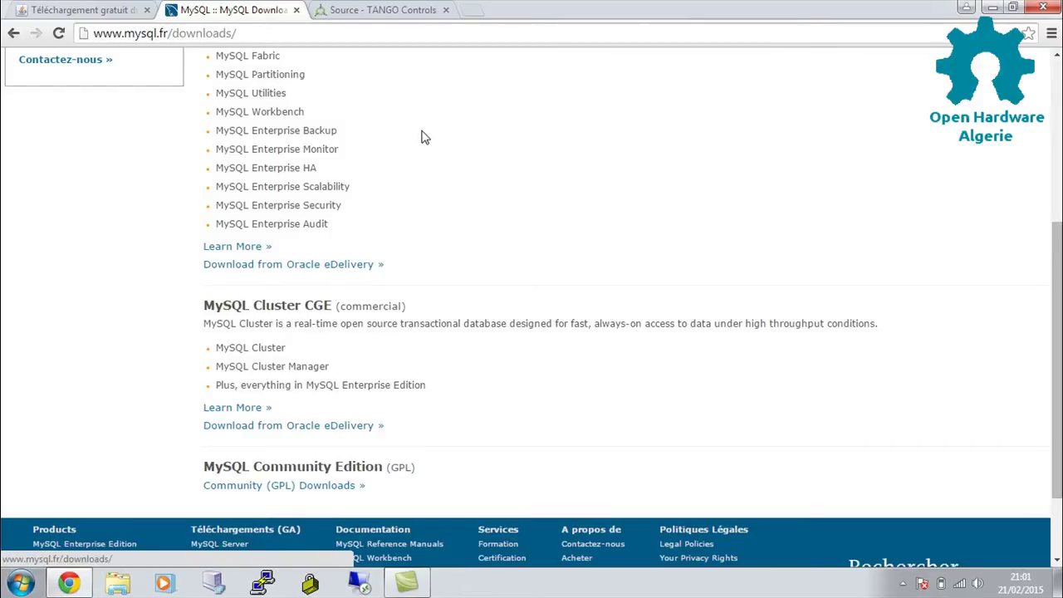
Scroll the TANGO Controls source downloads page, then select the MySQL installer on the desktop.
click(413, 10)
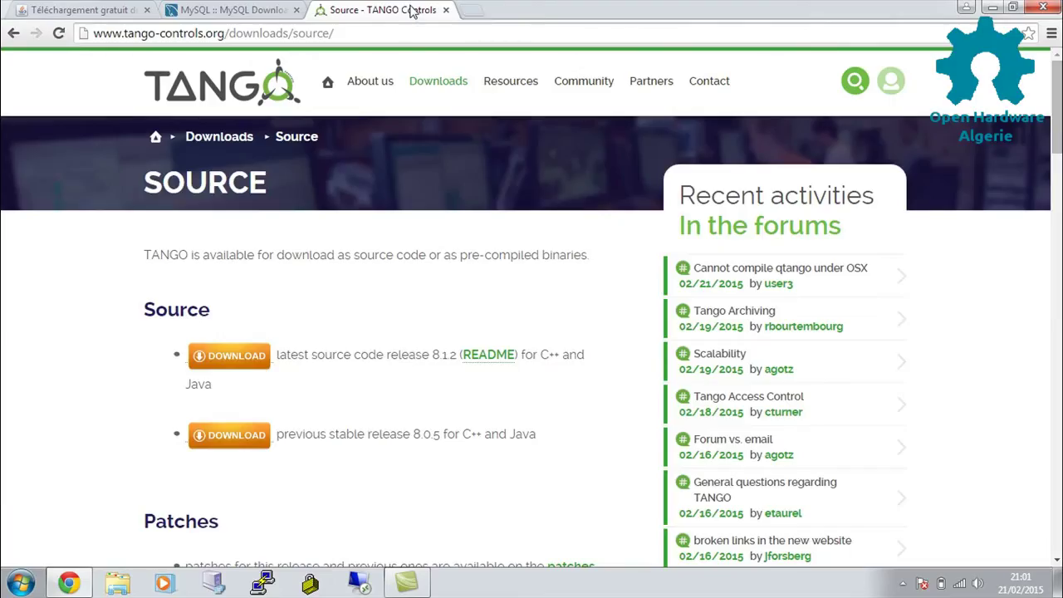
drag(1056, 108, 1037, 167)
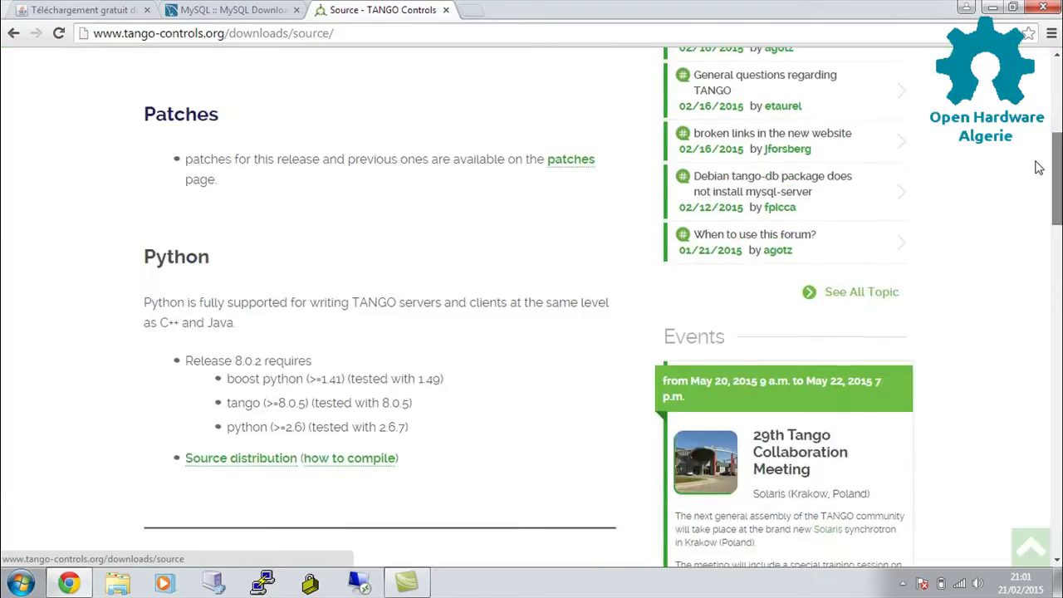
scroll(1038, 167, down, 10)
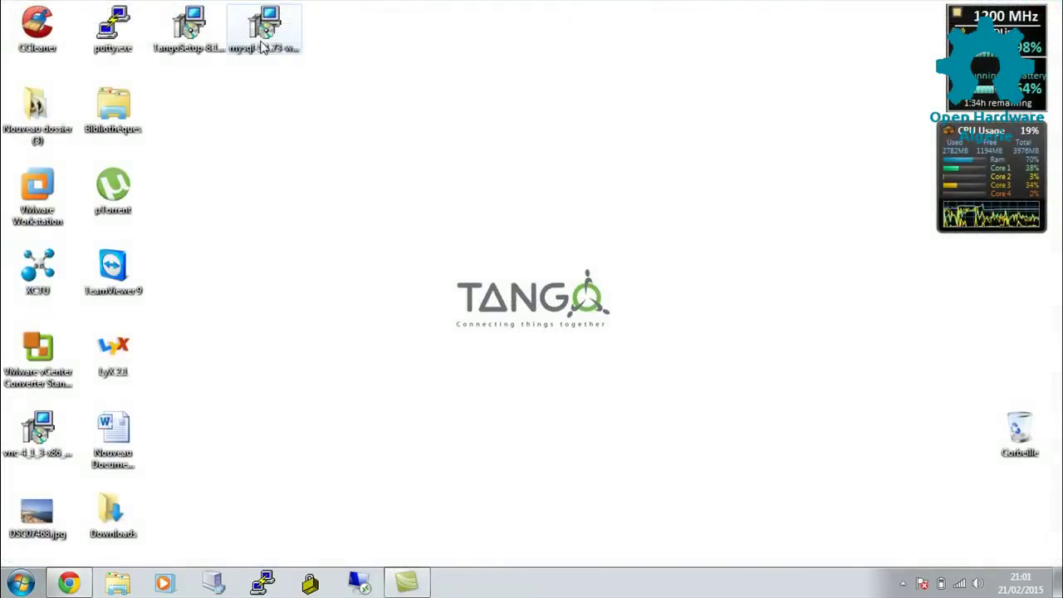
click(261, 47)
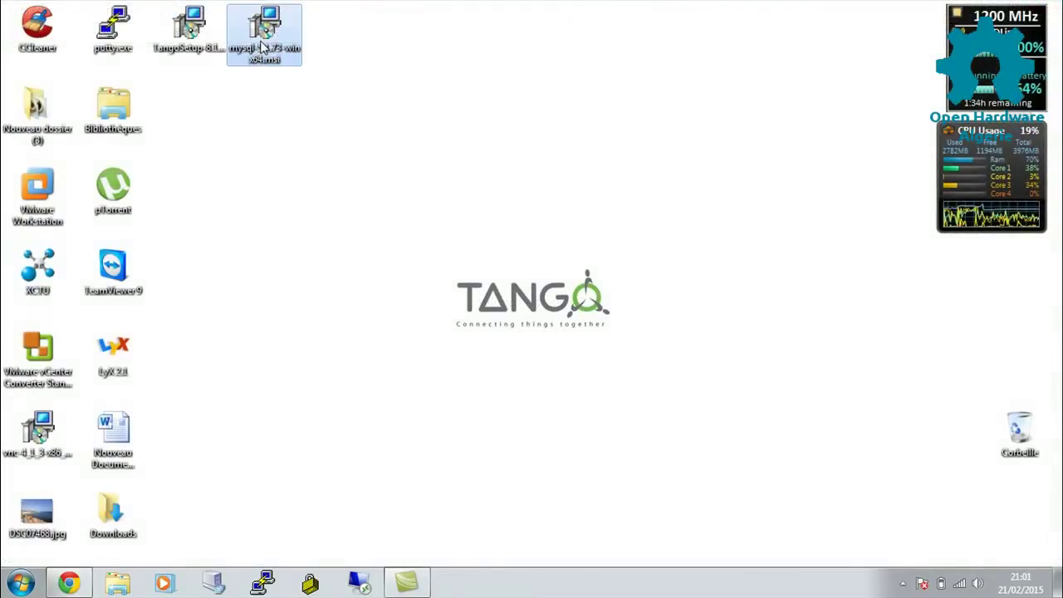
Launch the MySQL Server 5.1 installer and accept the GPL licence terms.
double_click(262, 48)
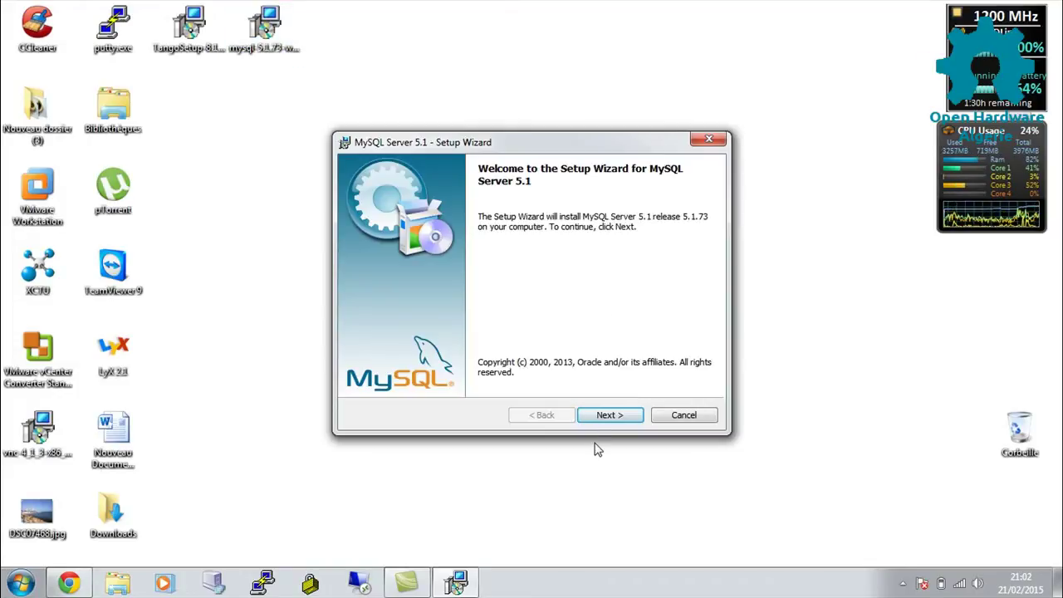
click(609, 415)
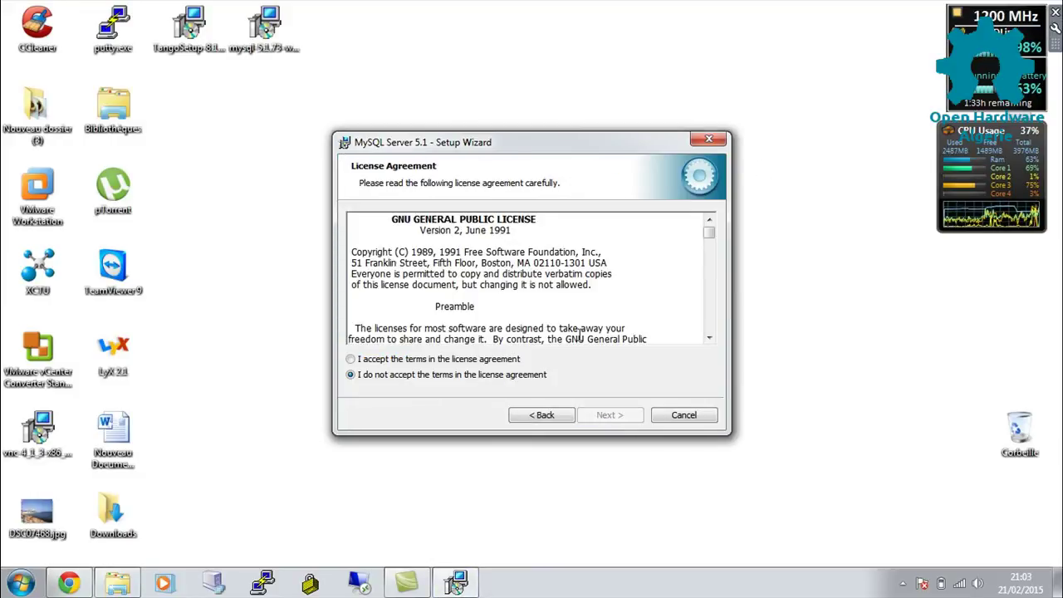
click(466, 361)
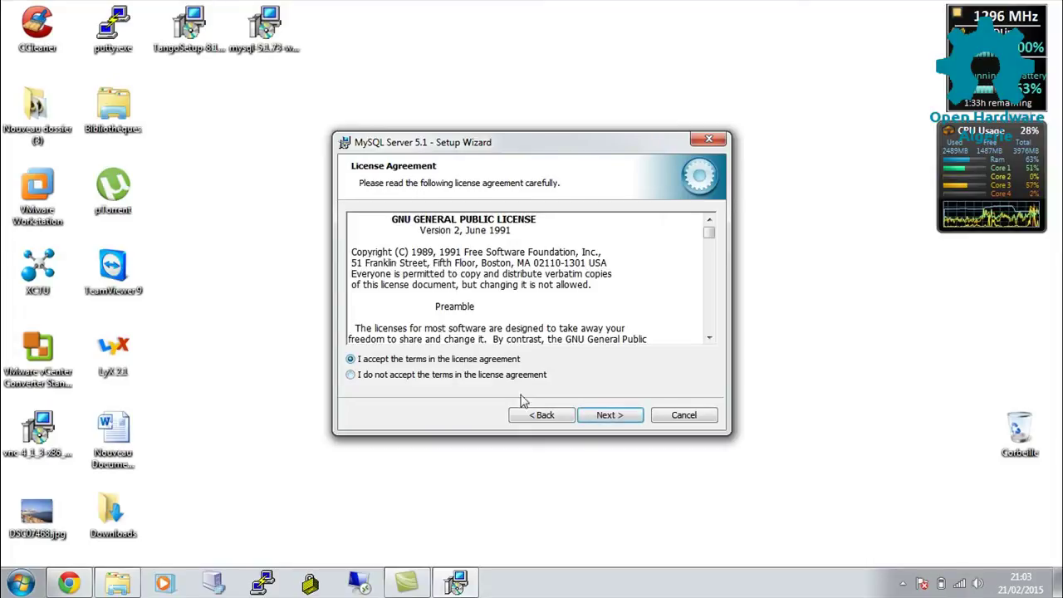
click(611, 416)
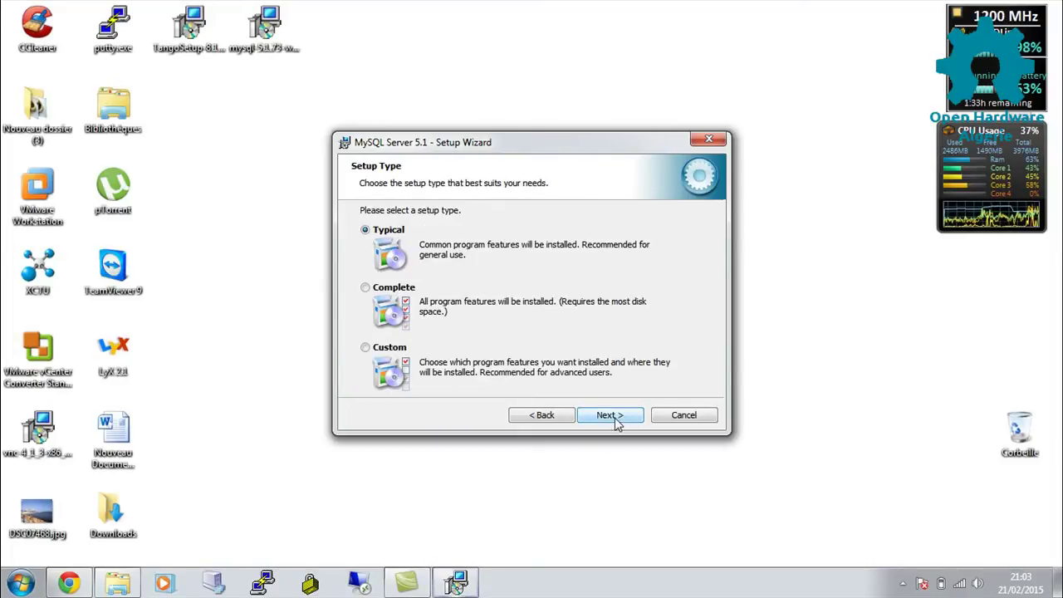
Choose the Custom setup type and expand Developer Components in the feature tree.
click(390, 353)
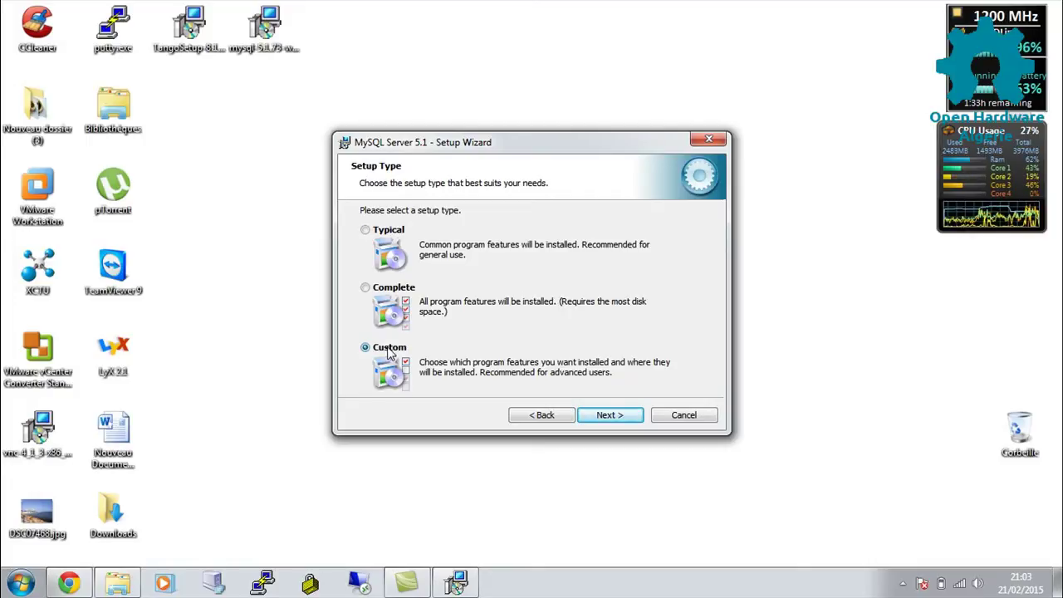
click(603, 417)
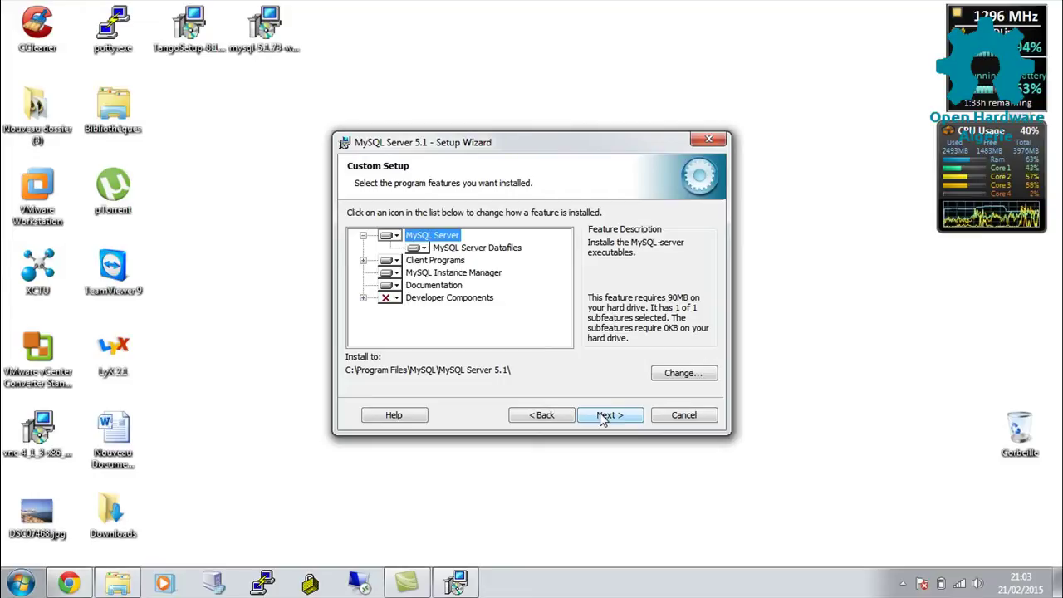
key(End)
key(Right)
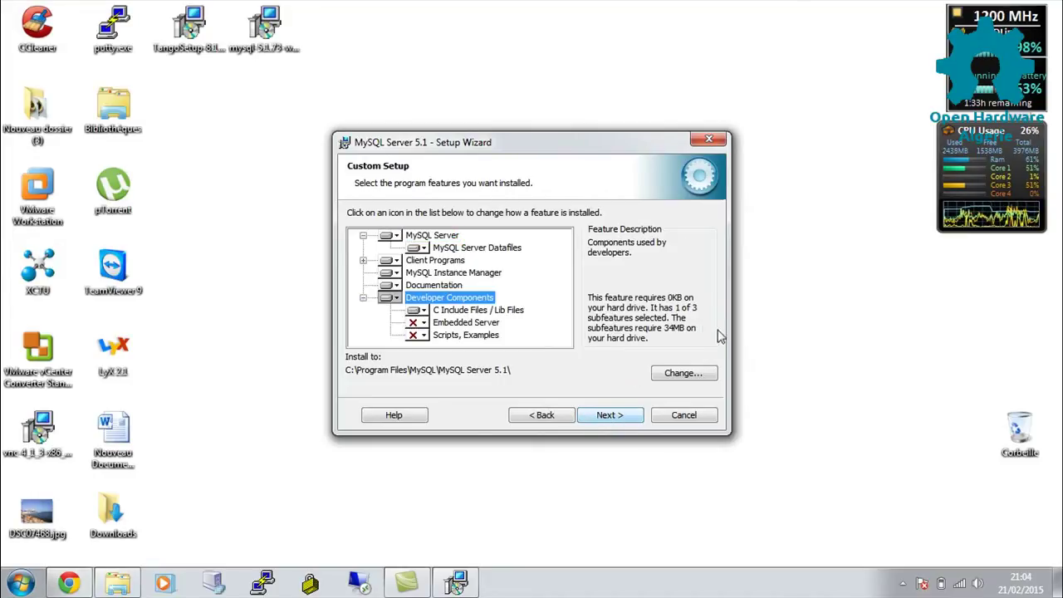
click(695, 376)
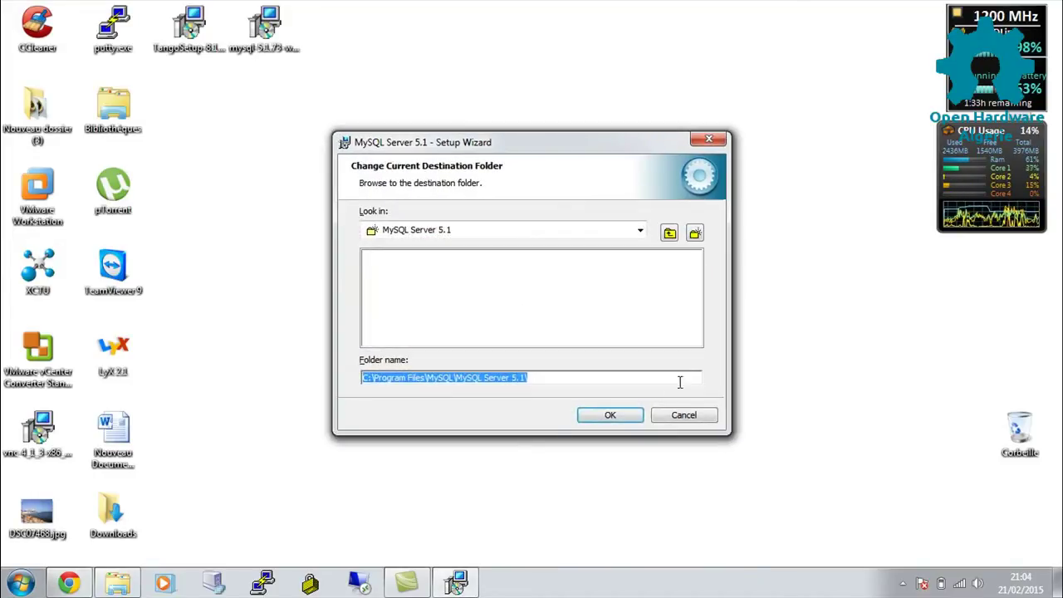
Change the MySQL Server install folder to C:\tango_root\mysql\.
click(669, 234)
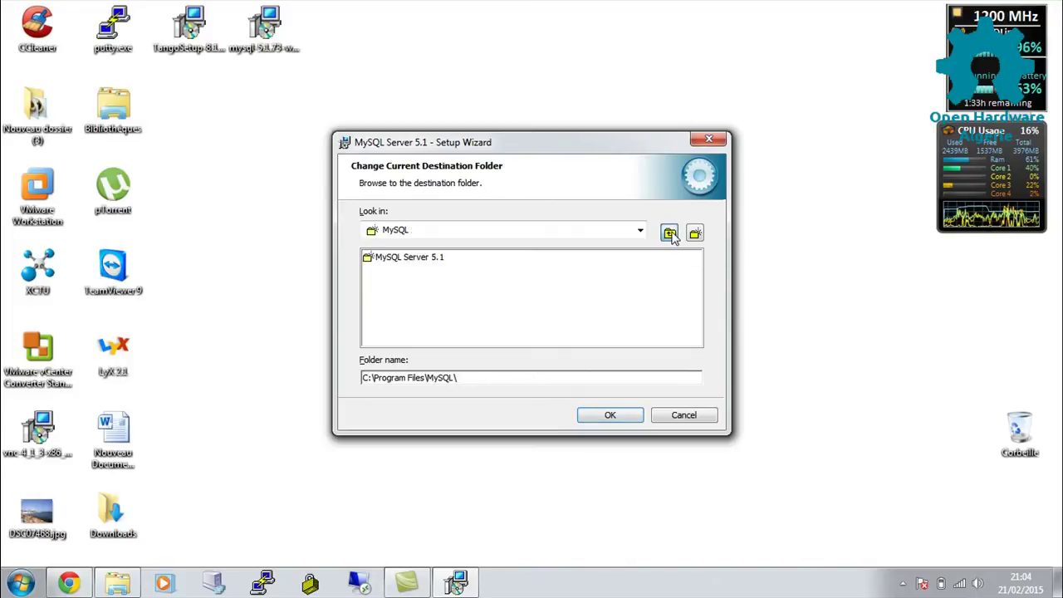
click(670, 234)
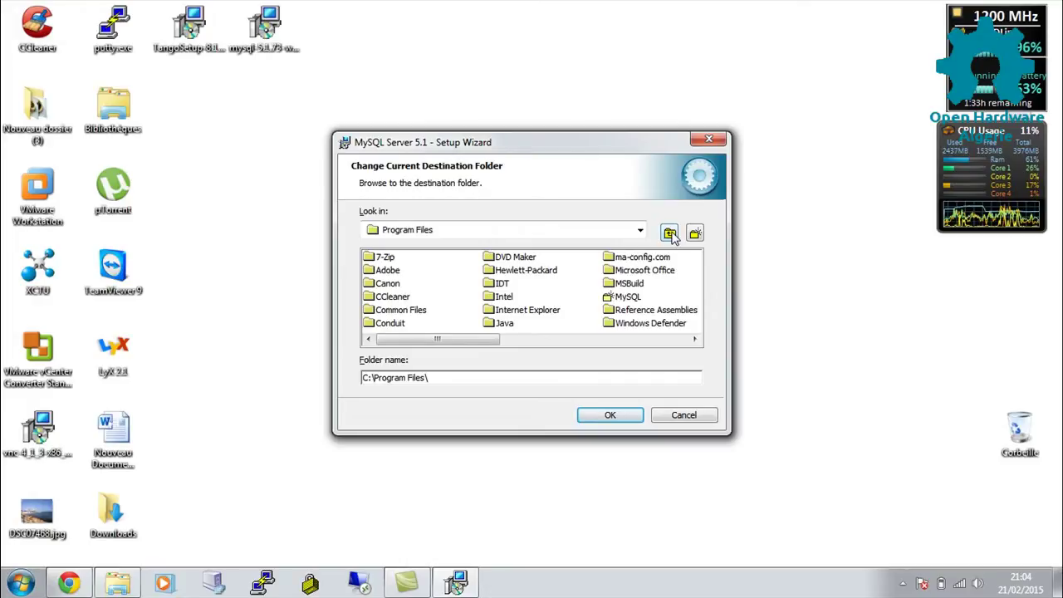
click(670, 234)
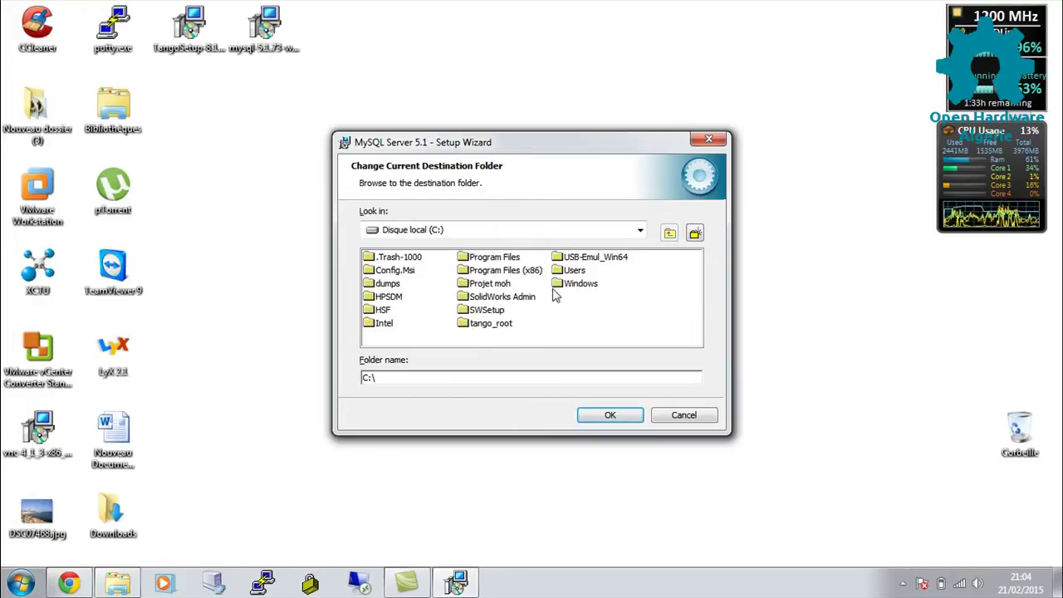
click(471, 329)
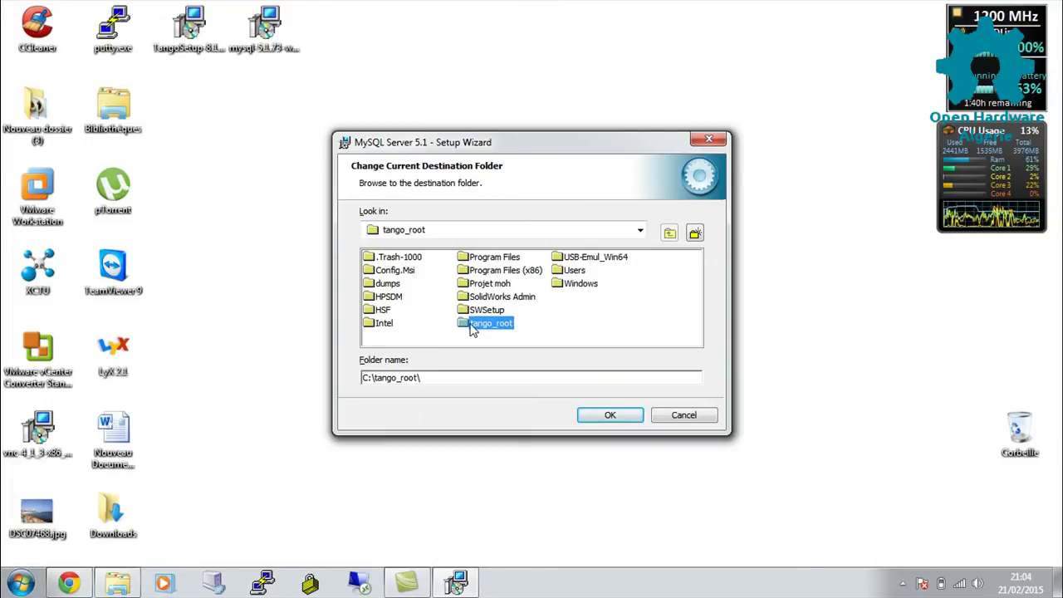
double_click(481, 324)
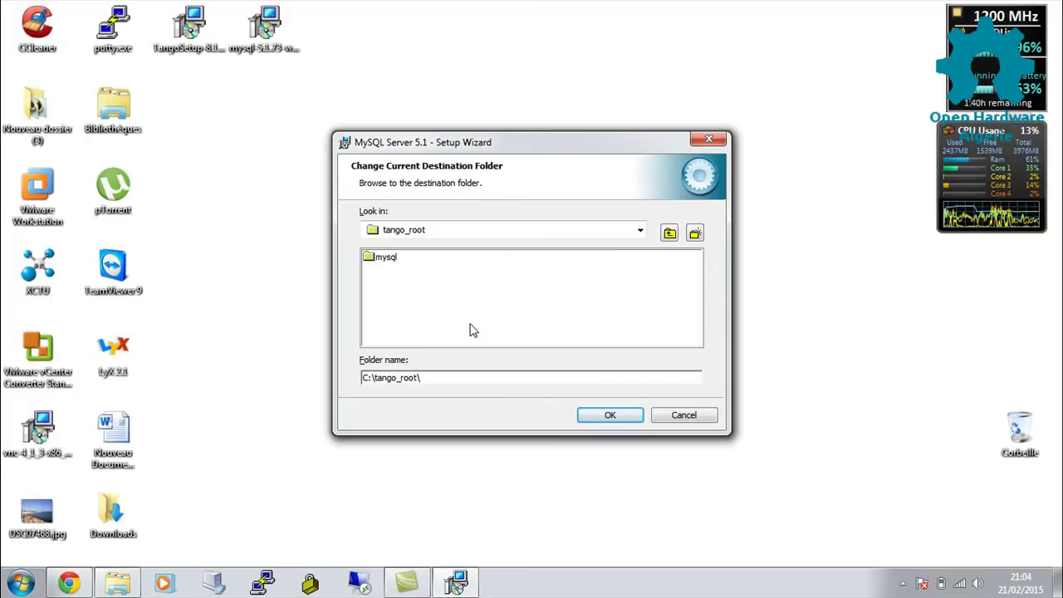
double_click(387, 258)
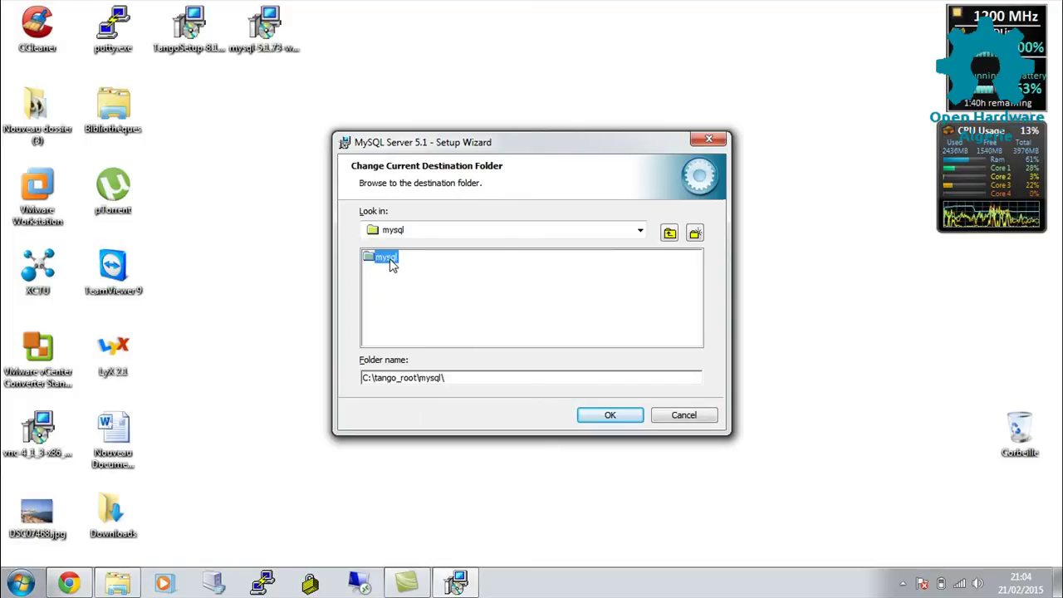
click(608, 415)
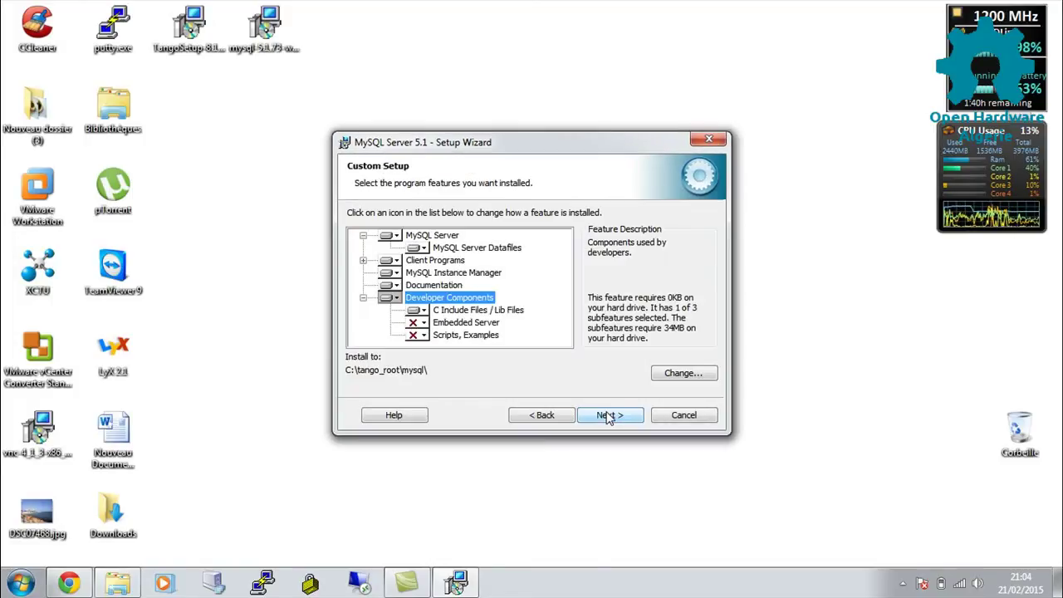
Install MySQL Server 5.1, skip the Enterprise pages, and finish into server configuration.
click(607, 416)
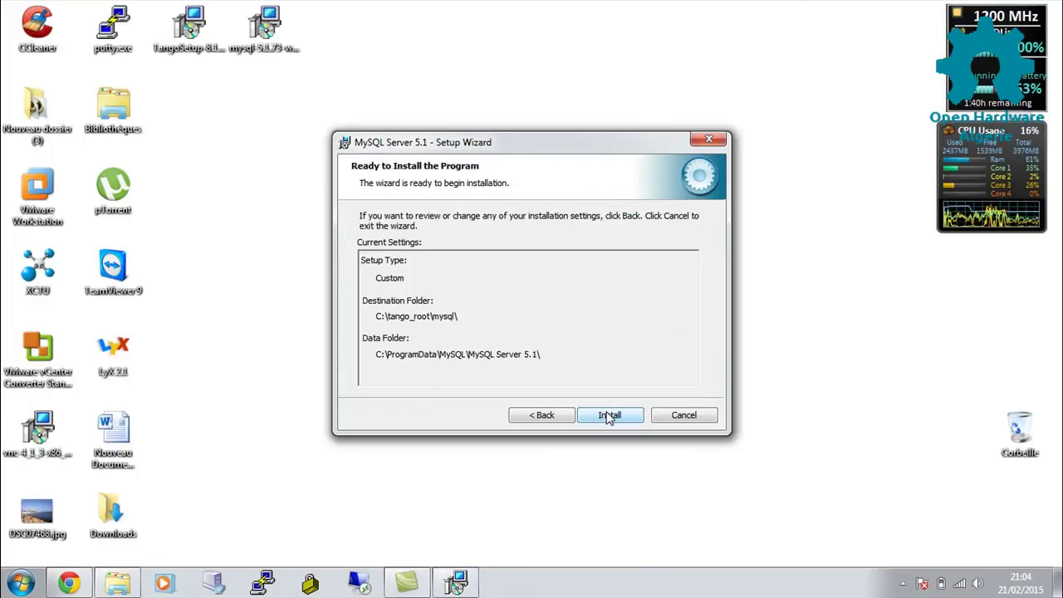
click(608, 416)
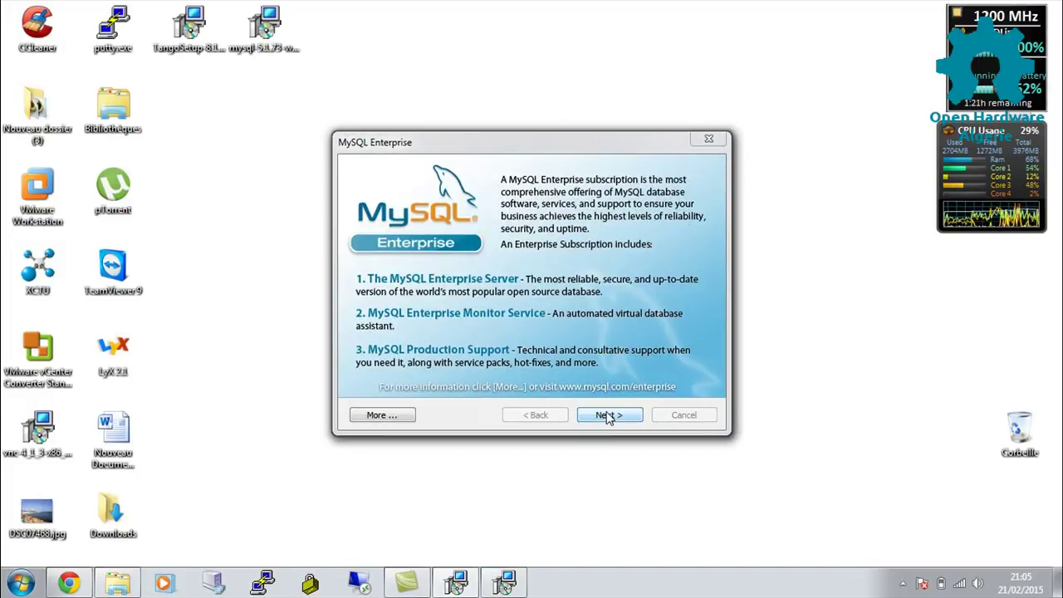
click(607, 417)
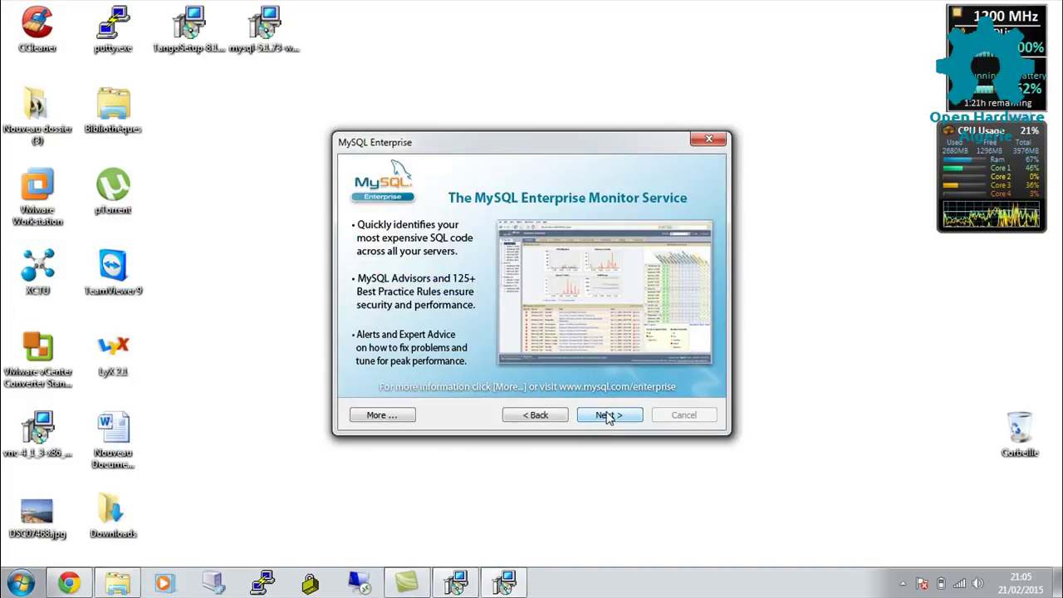
click(607, 415)
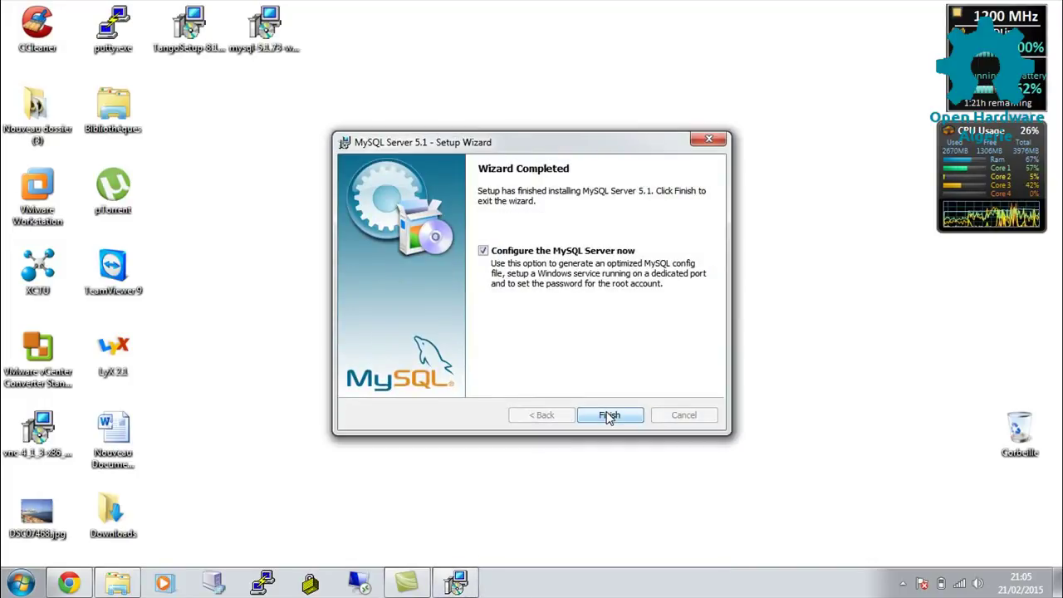
click(609, 416)
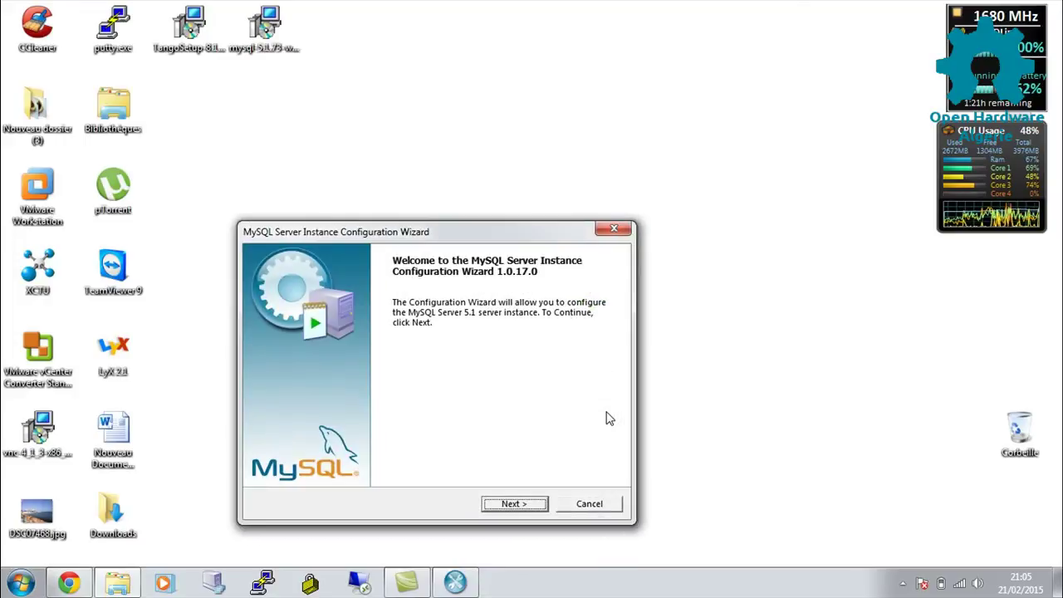
Choose Standard Configuration and include the MySQL bin directory in the Windows PATH.
click(502, 506)
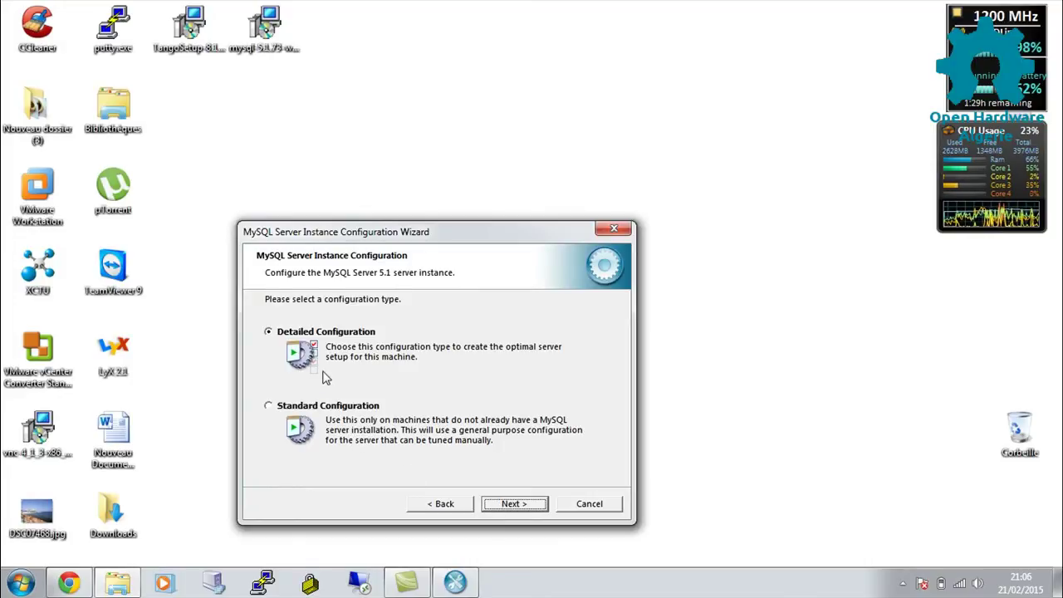
click(302, 409)
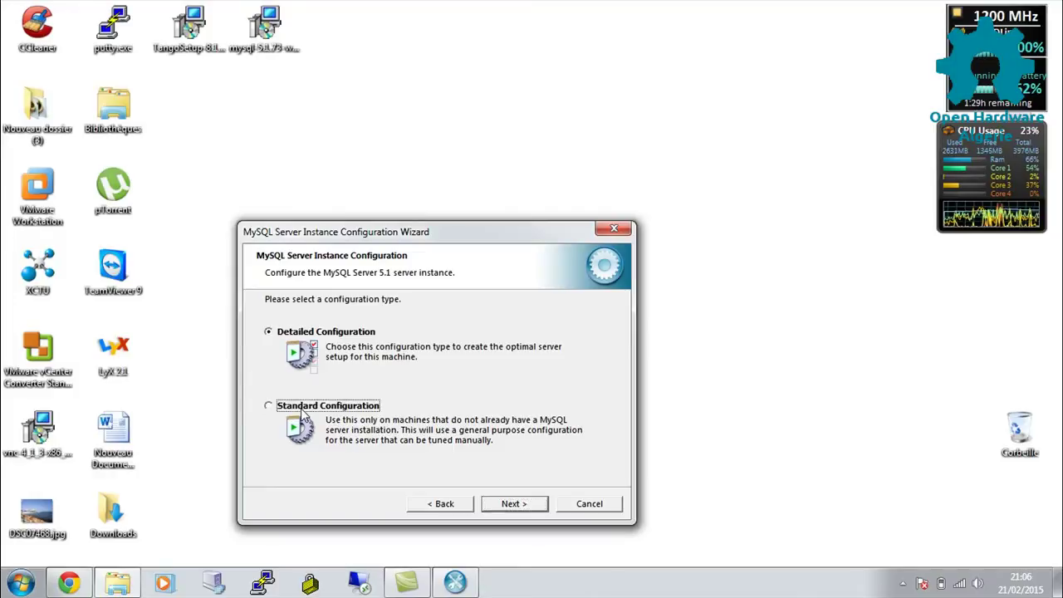
click(497, 507)
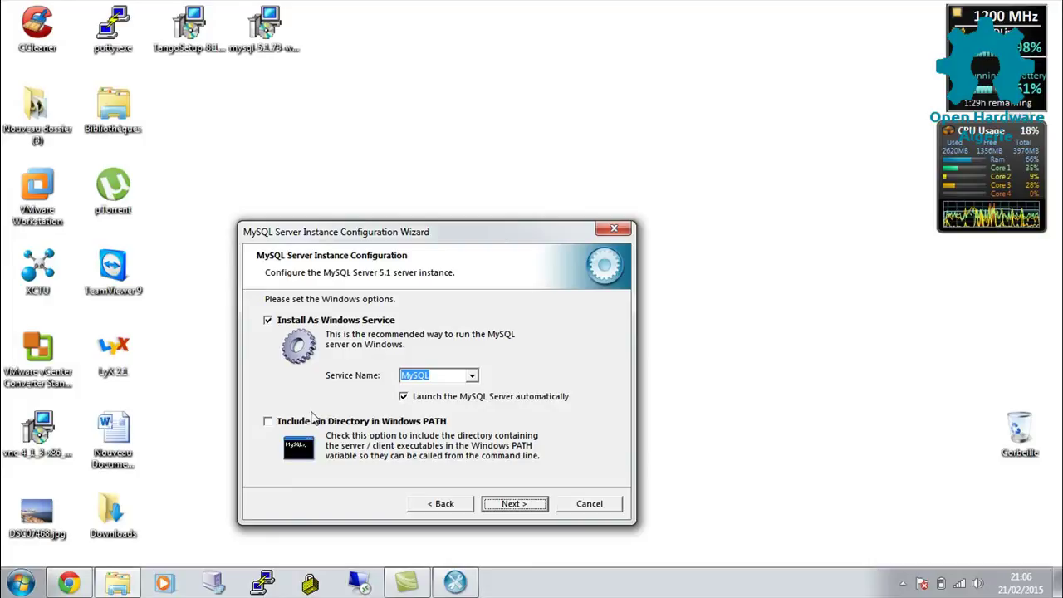
click(267, 422)
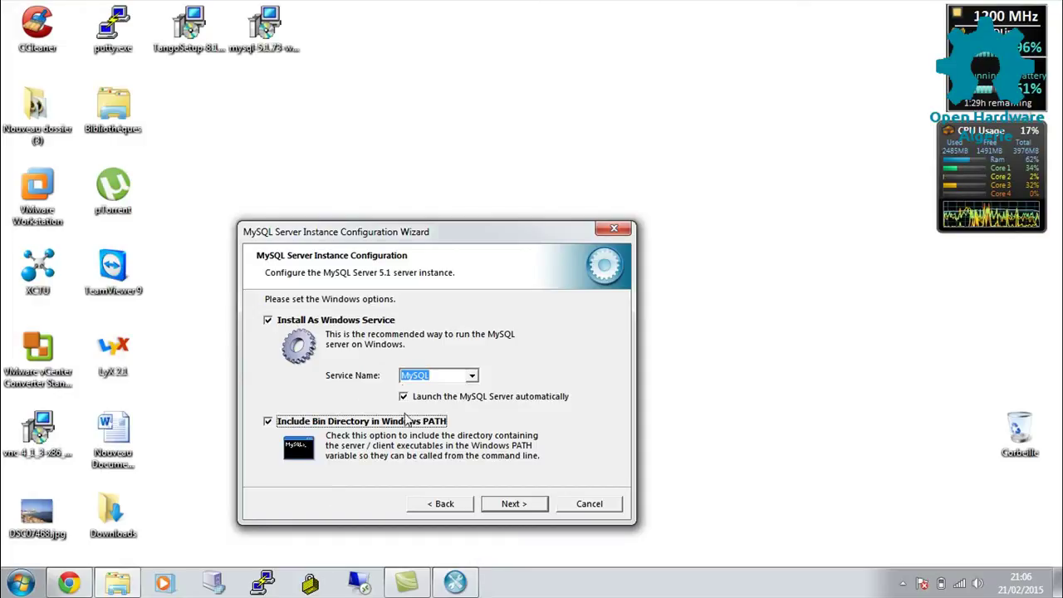
click(505, 506)
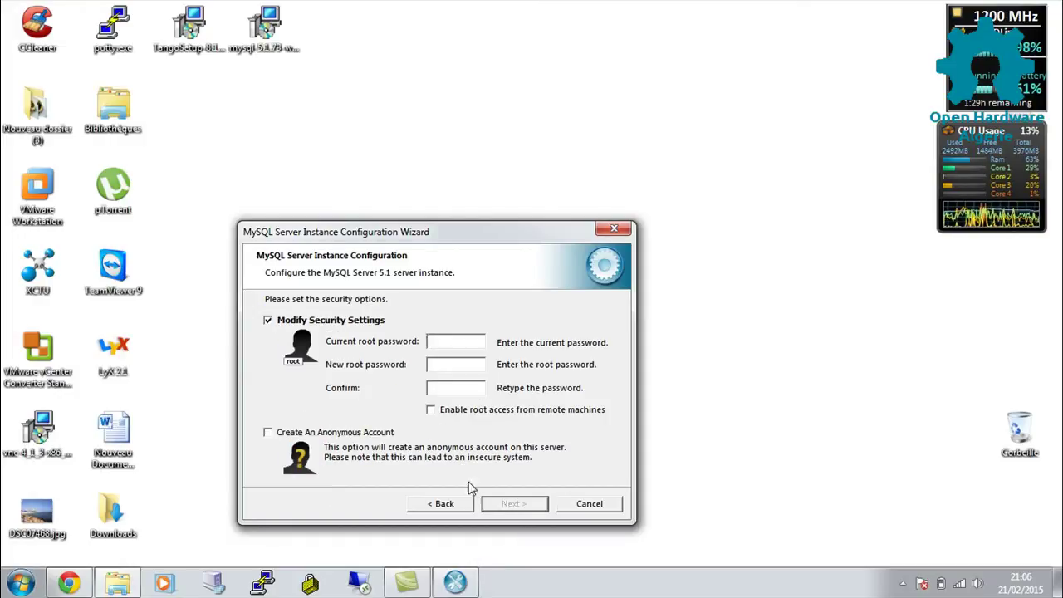
Leave security settings unchanged, execute the configuration, and launch the Tango setup installer.
click(326, 320)
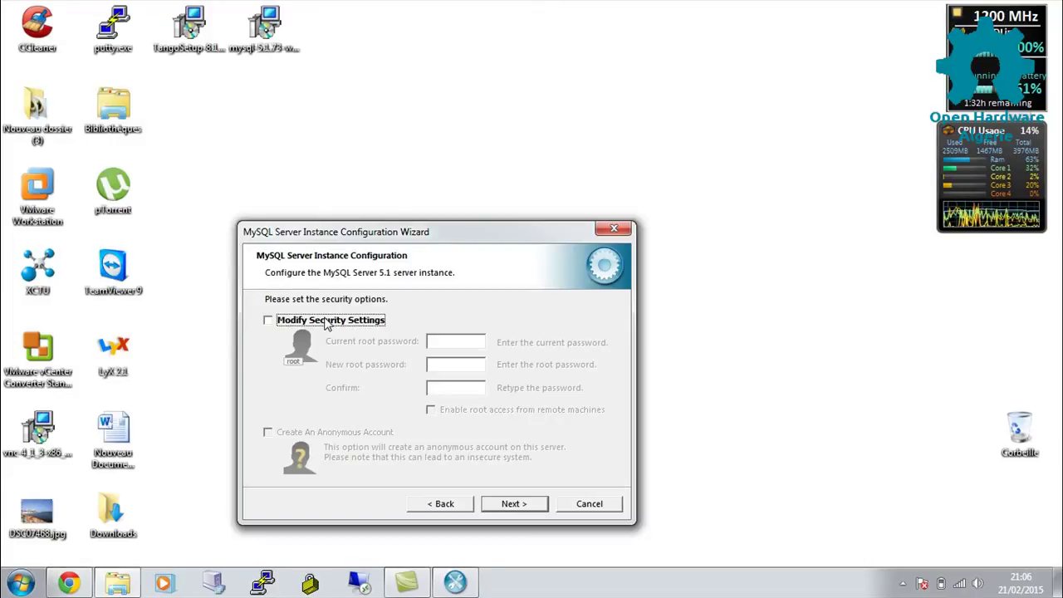
click(500, 505)
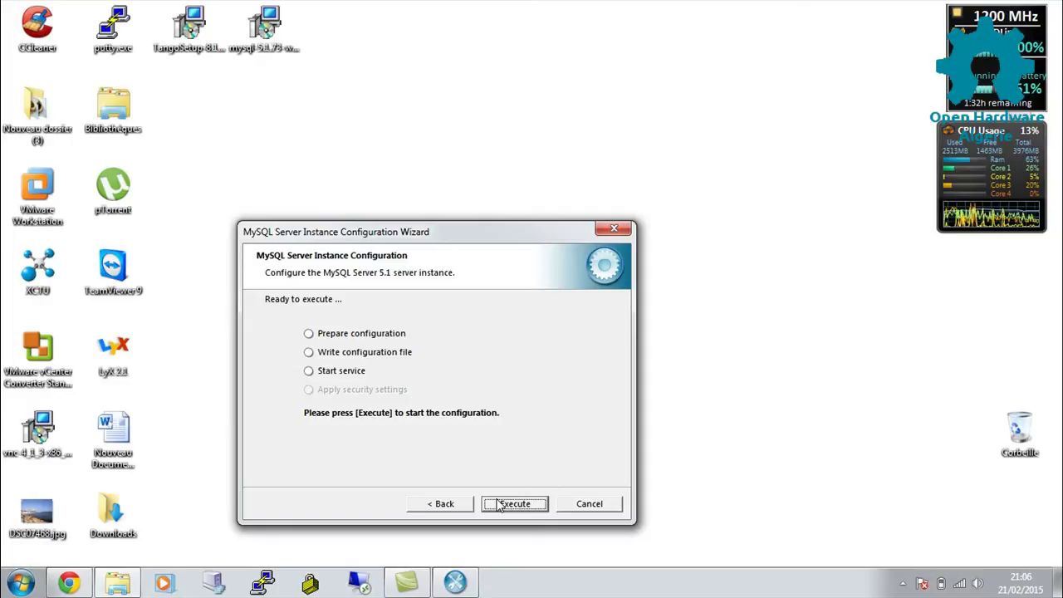
click(499, 505)
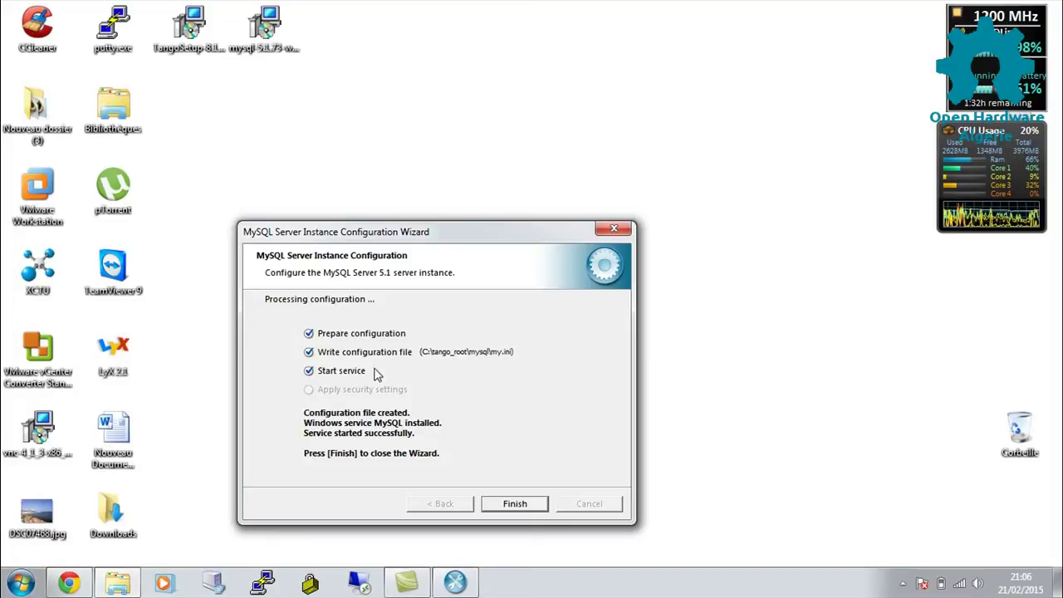
click(491, 500)
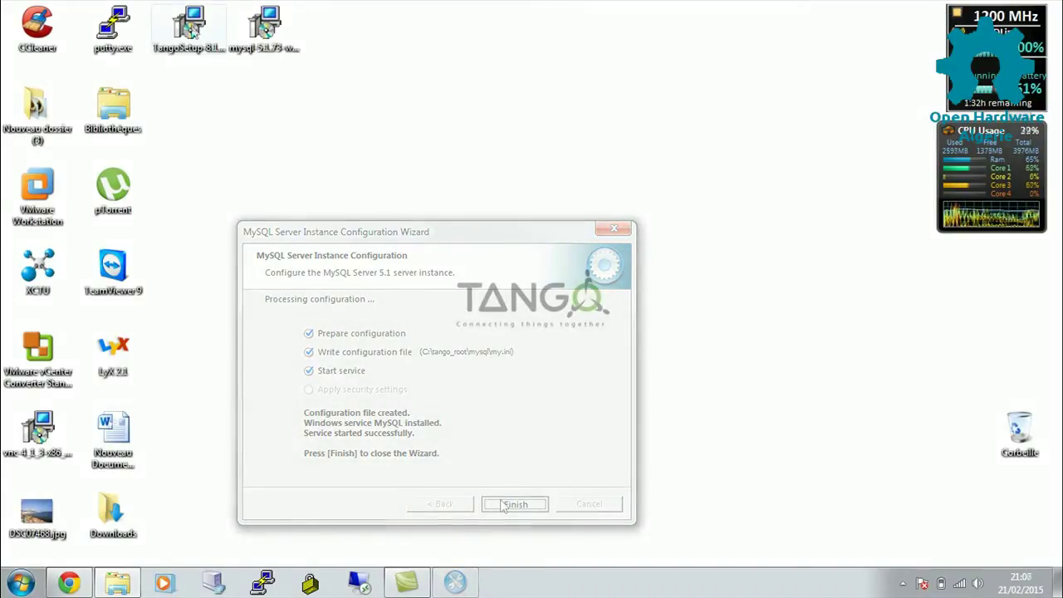
click(191, 29)
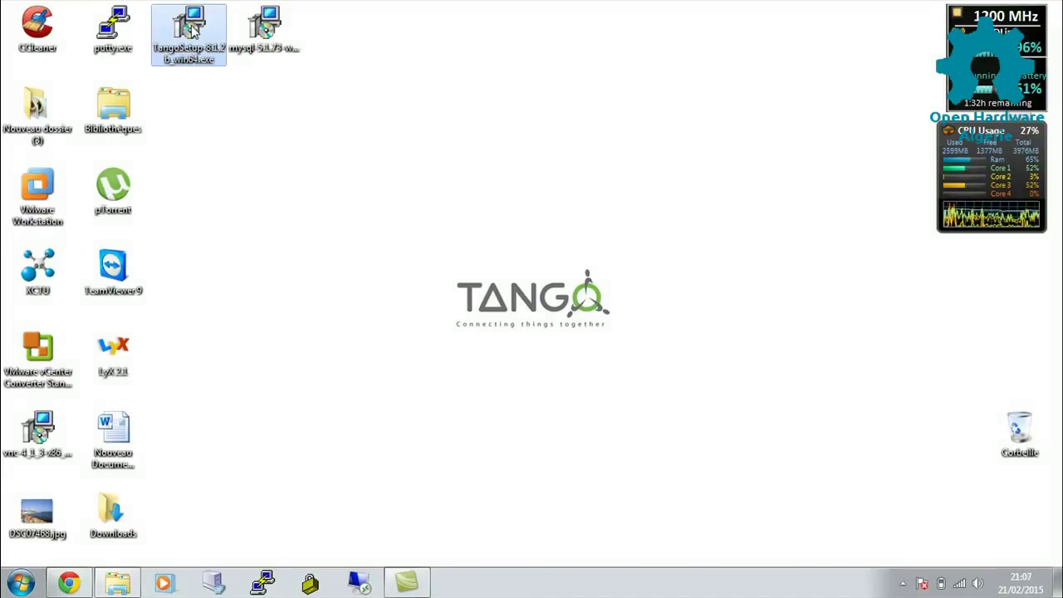
double_click(191, 29)
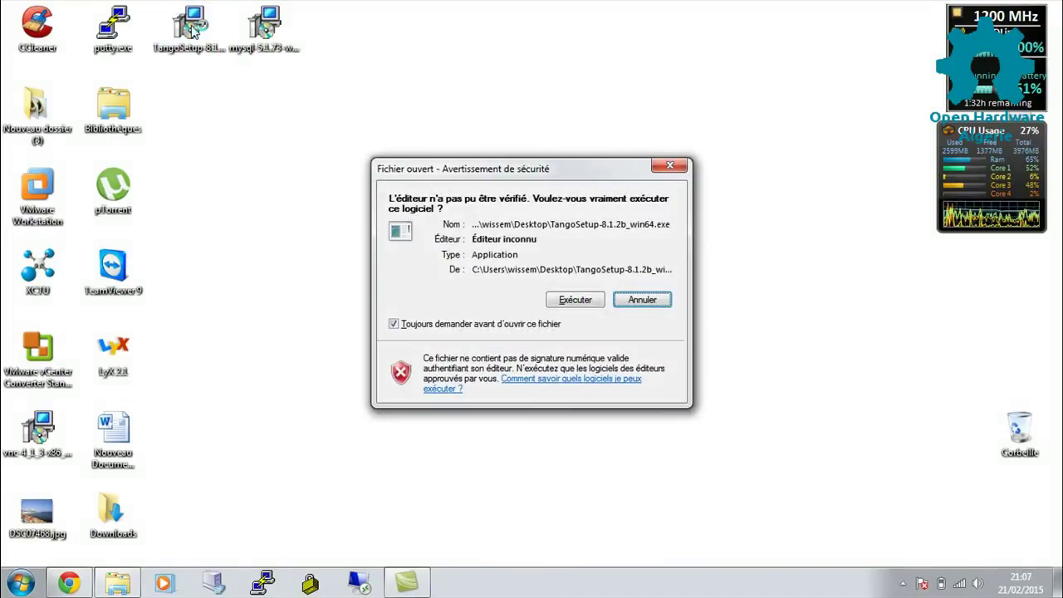
Allow the unsigned Tango installer to run and browse for its destination folder.
click(571, 306)
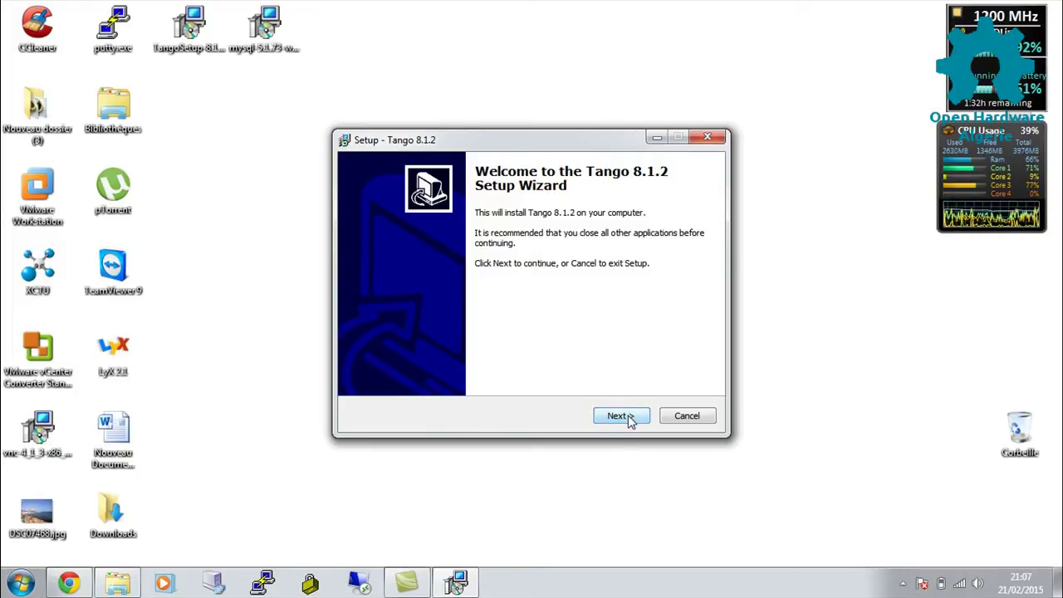
click(629, 418)
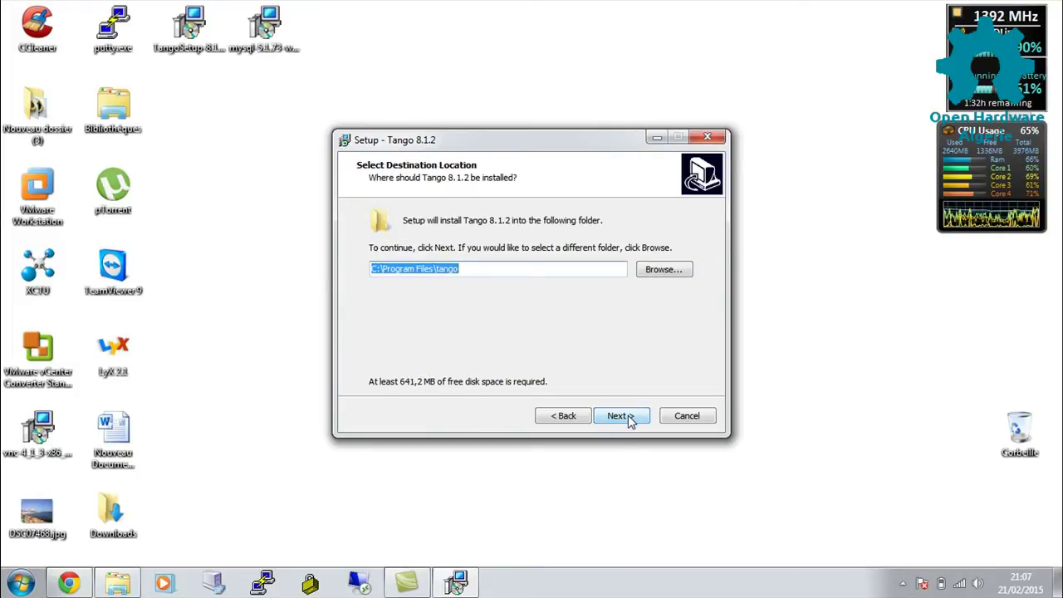
click(669, 274)
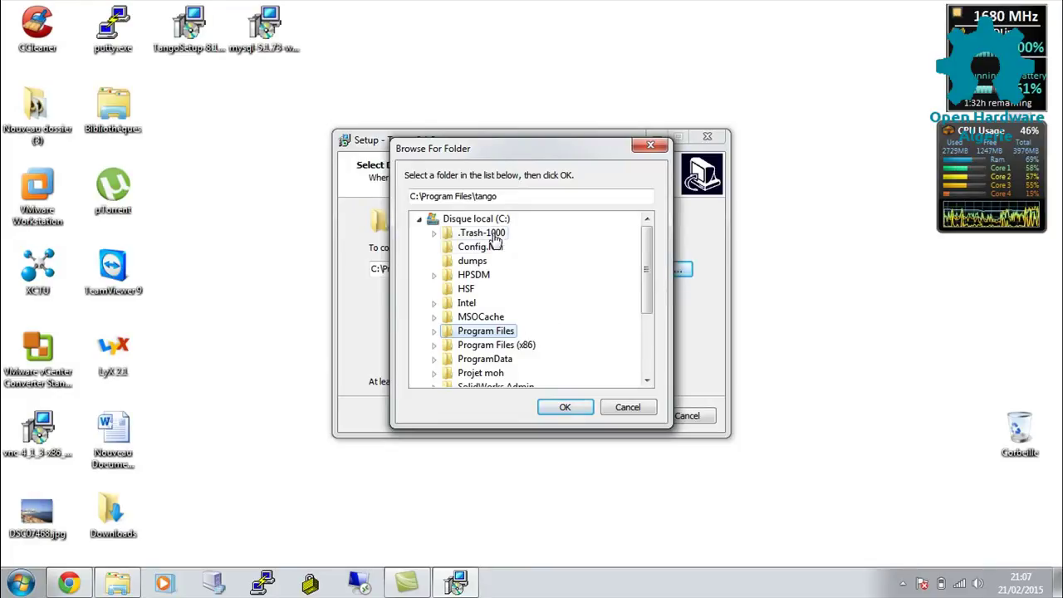
click(647, 380)
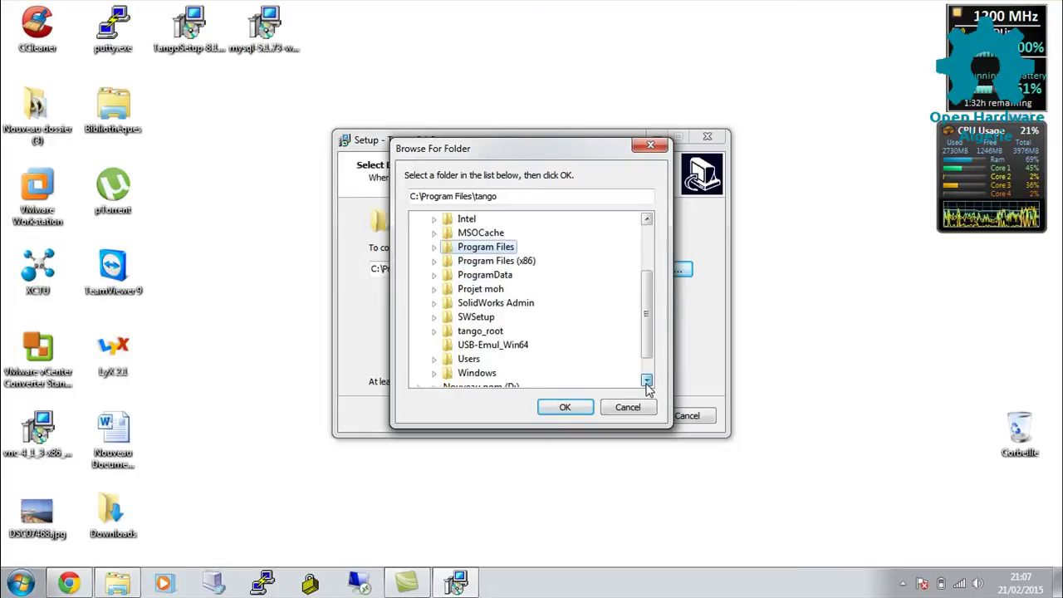
click(647, 380)
click(647, 381)
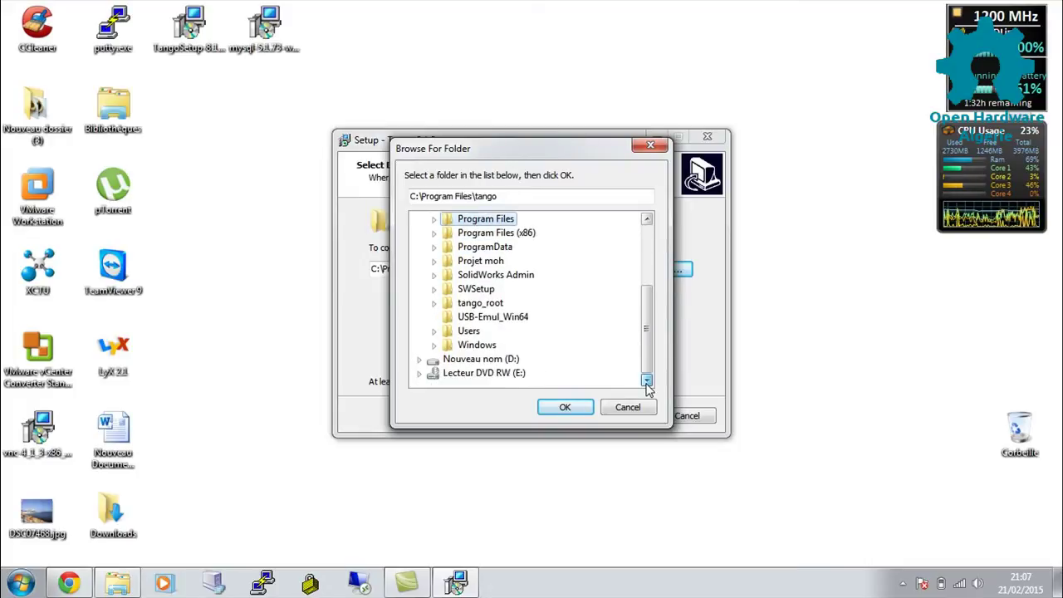
Set the destination to C:\tango_root\tango and keep Tango as the Start Menu folder.
click(497, 304)
double_click(497, 304)
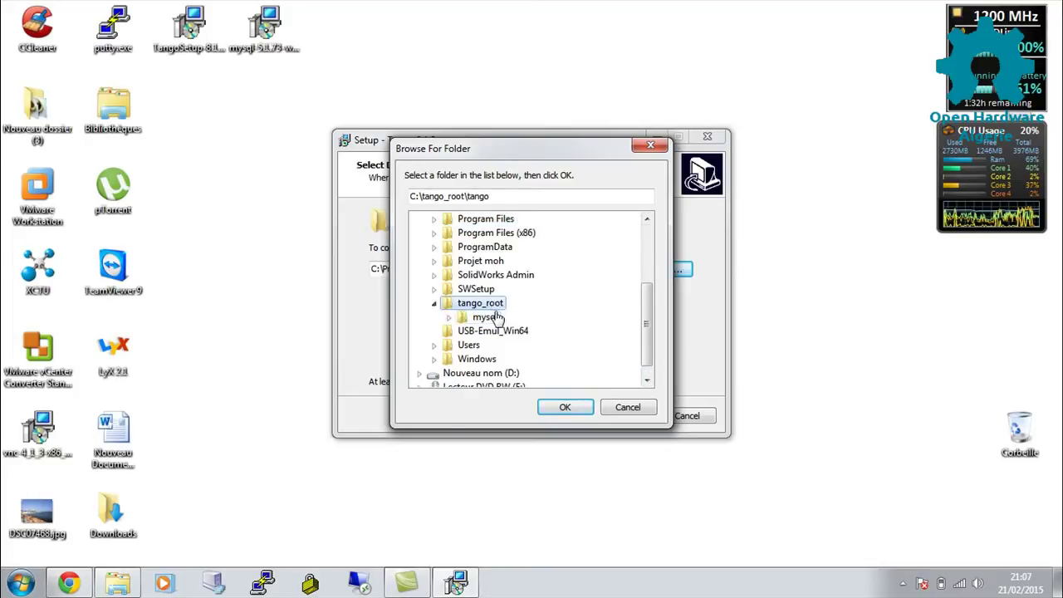
click(565, 407)
click(610, 415)
click(610, 415)
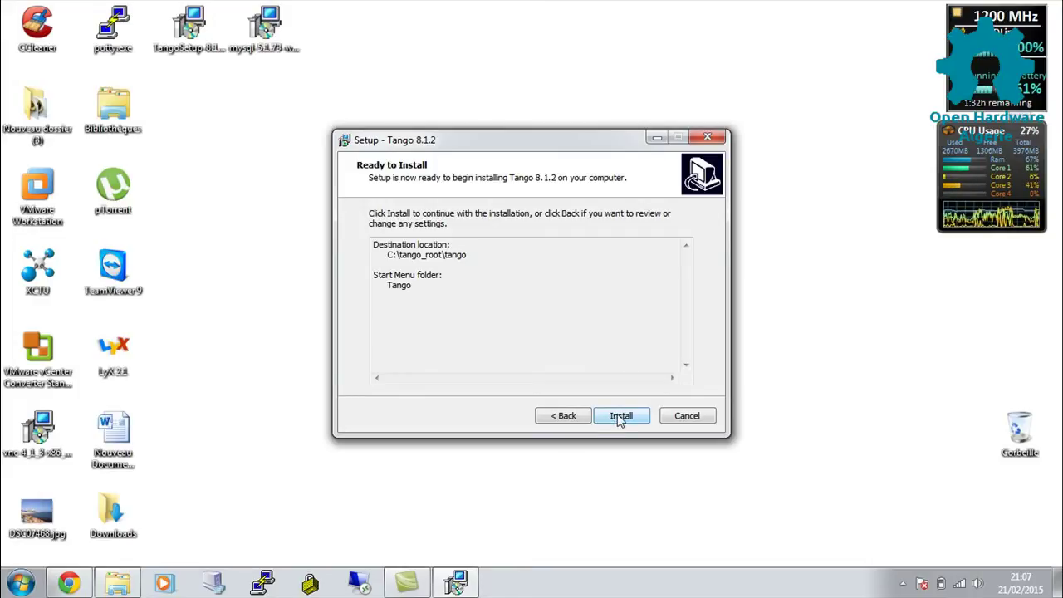
Install Tango 8.1.2 and finish with README viewing and MySQL user/password editing enabled.
click(619, 417)
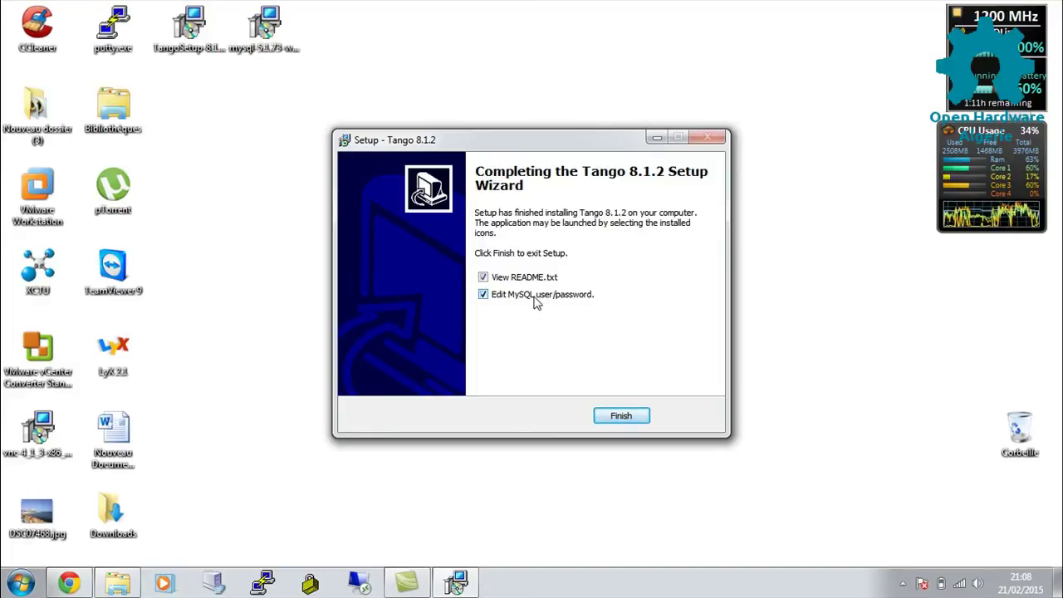
click(621, 415)
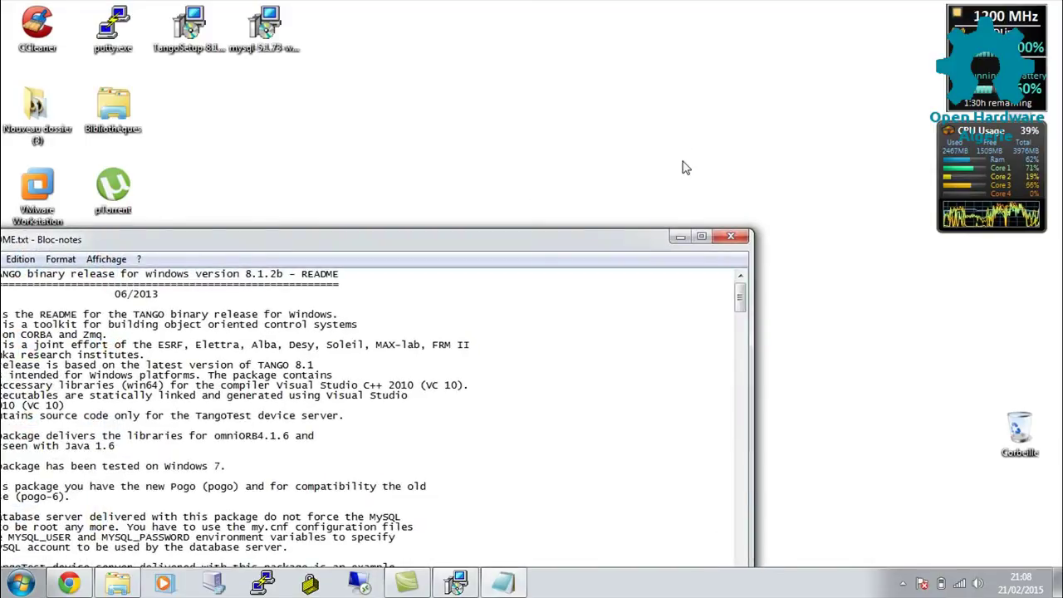
Minimise the README and create the MYSQL_USER and MYSQL_PASSWORD variables for user root.
click(678, 238)
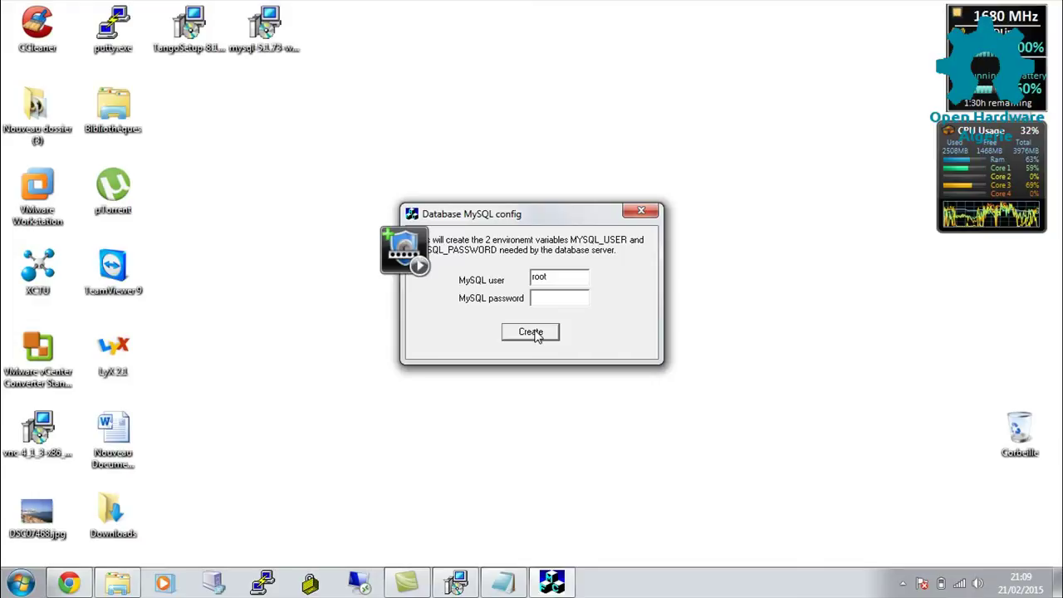
click(534, 334)
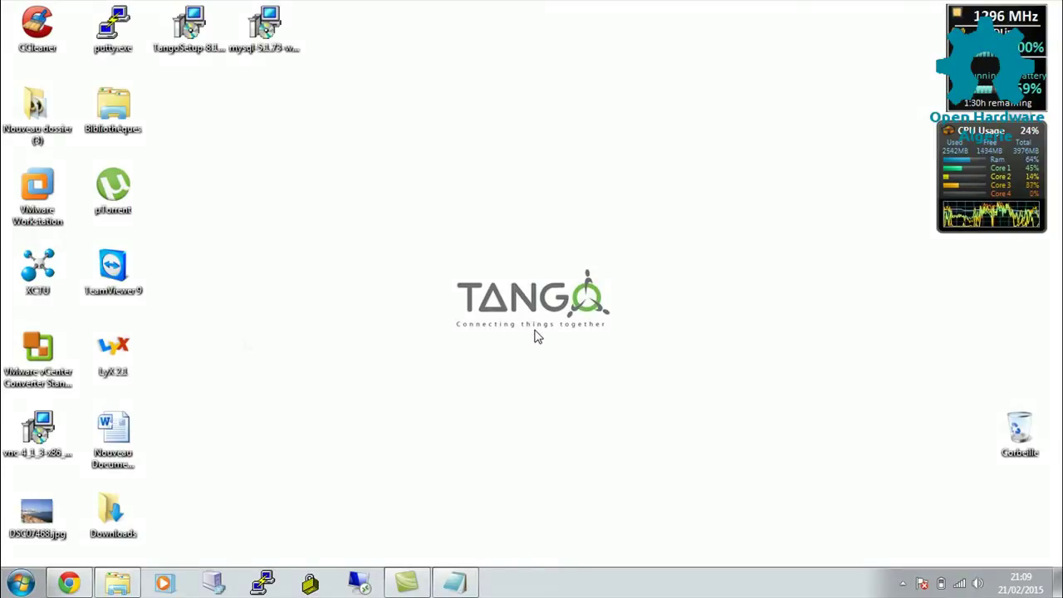
Open Environment Variables via Computer's properties and the advanced system settings.
click(19, 584)
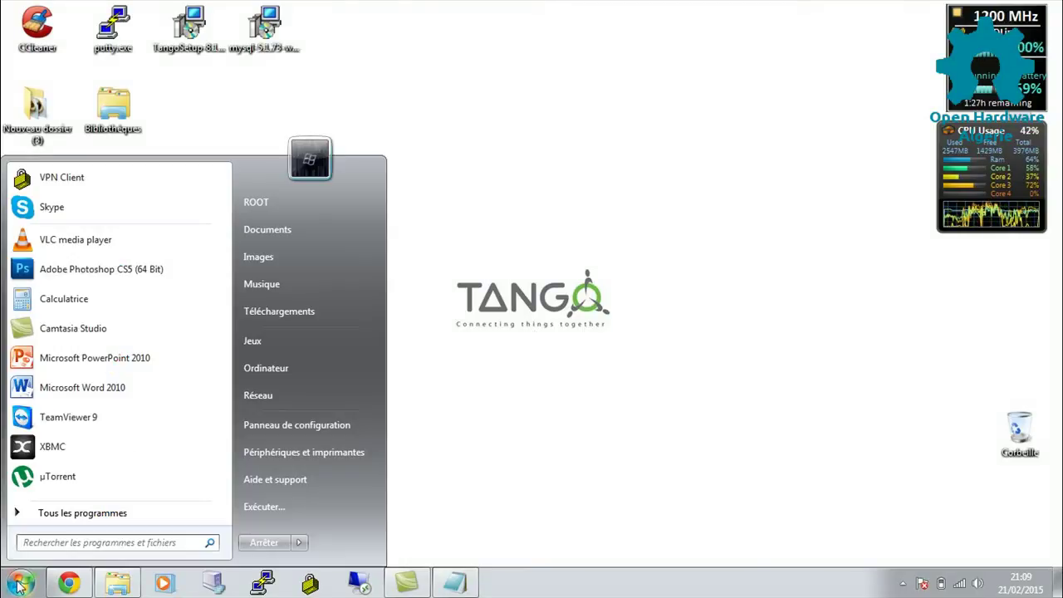
right_click(294, 358)
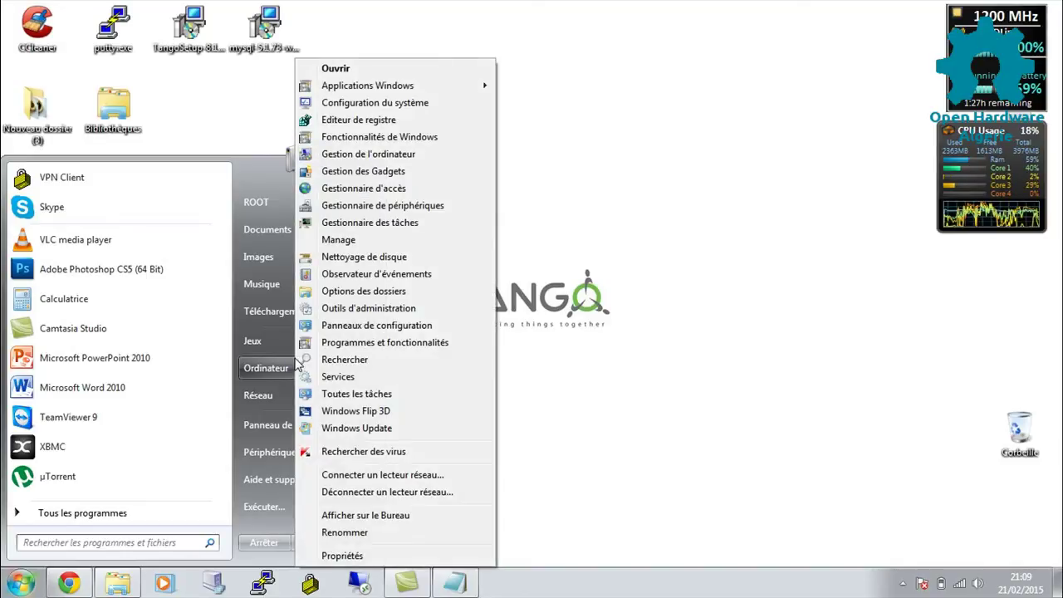
click(342, 556)
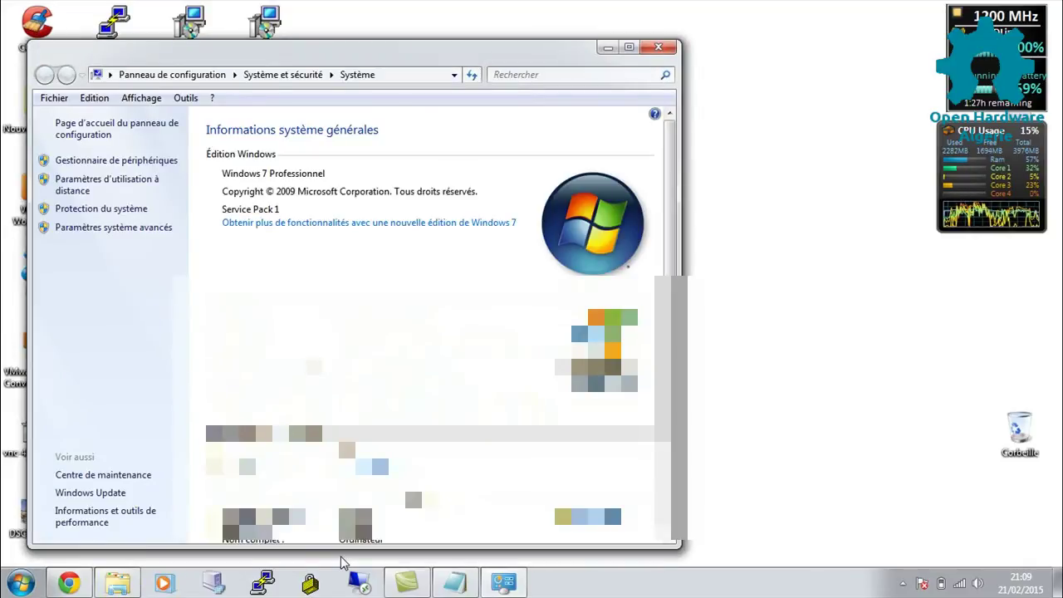
click(153, 233)
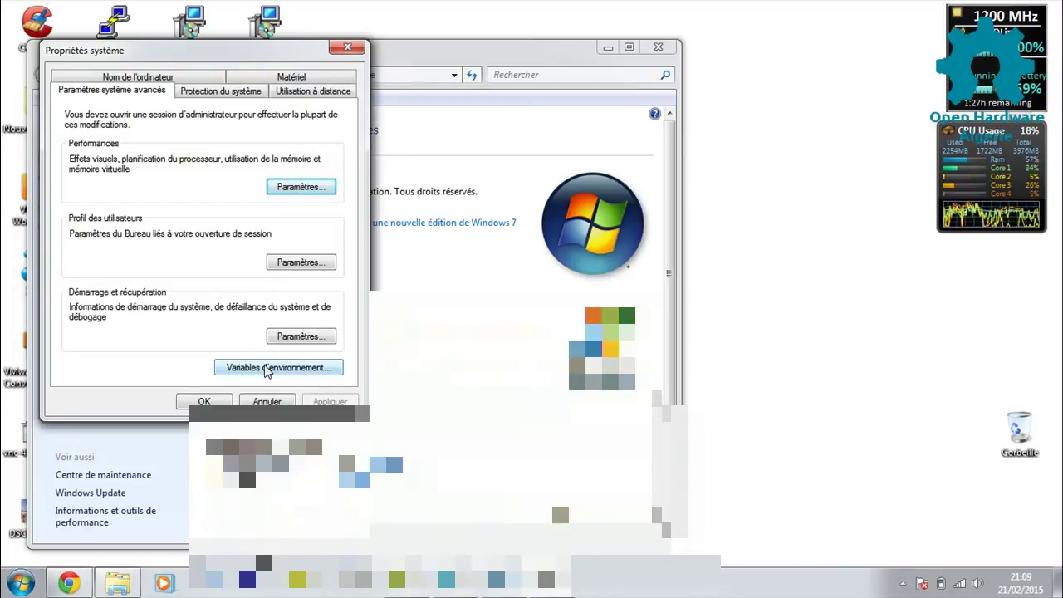
click(266, 368)
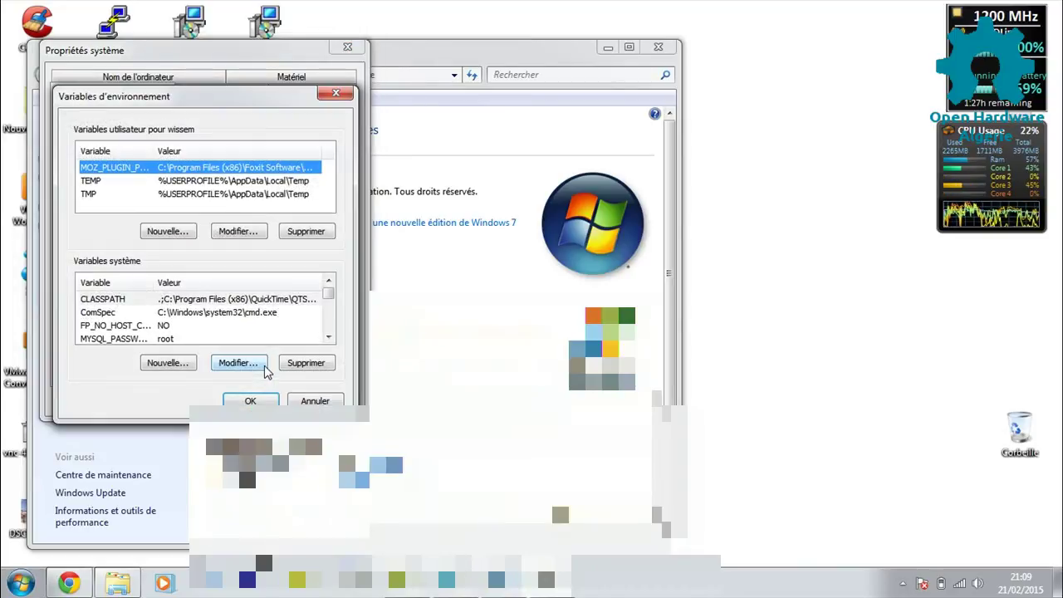
Minimize the System window and verify TANGO_ROOT is set to C:\tango_root\tango.
click(609, 47)
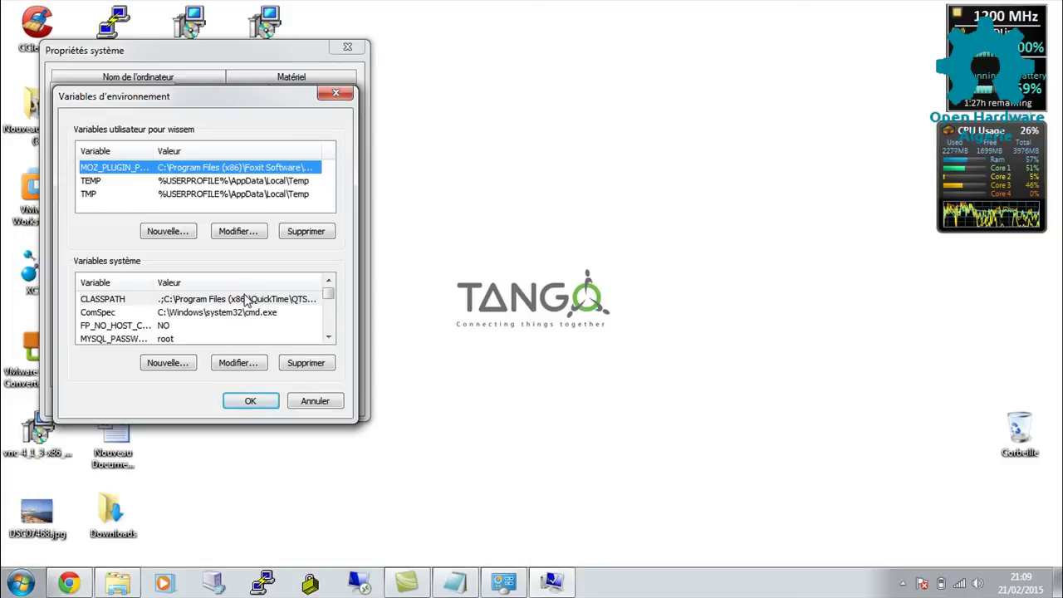
scroll(331, 337, down, 2)
click(329, 338)
click(329, 337)
click(329, 337)
click(329, 337)
click(329, 338)
click(329, 337)
click(329, 337)
click(329, 338)
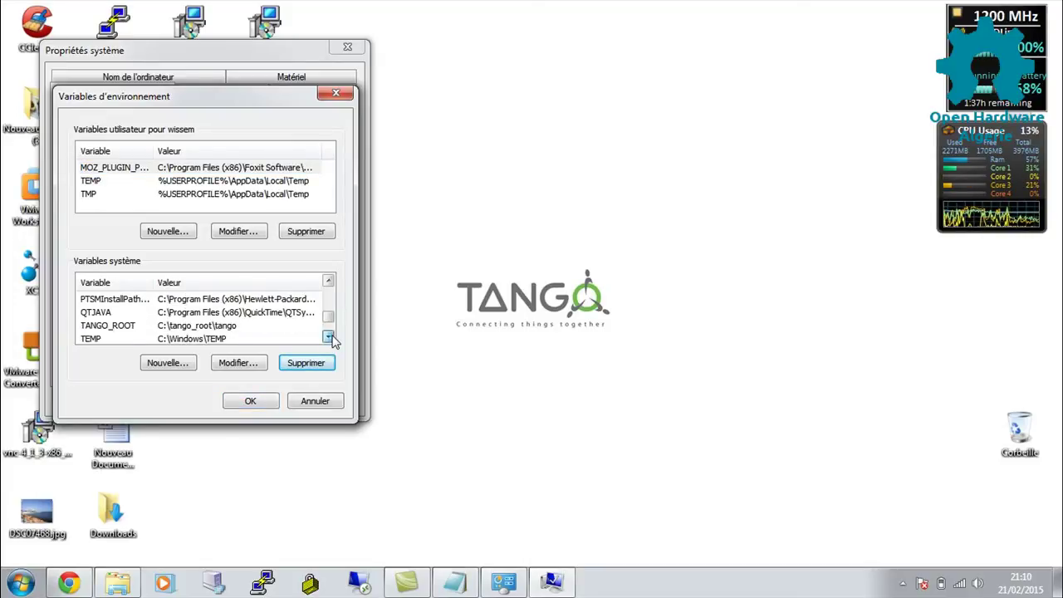
click(246, 327)
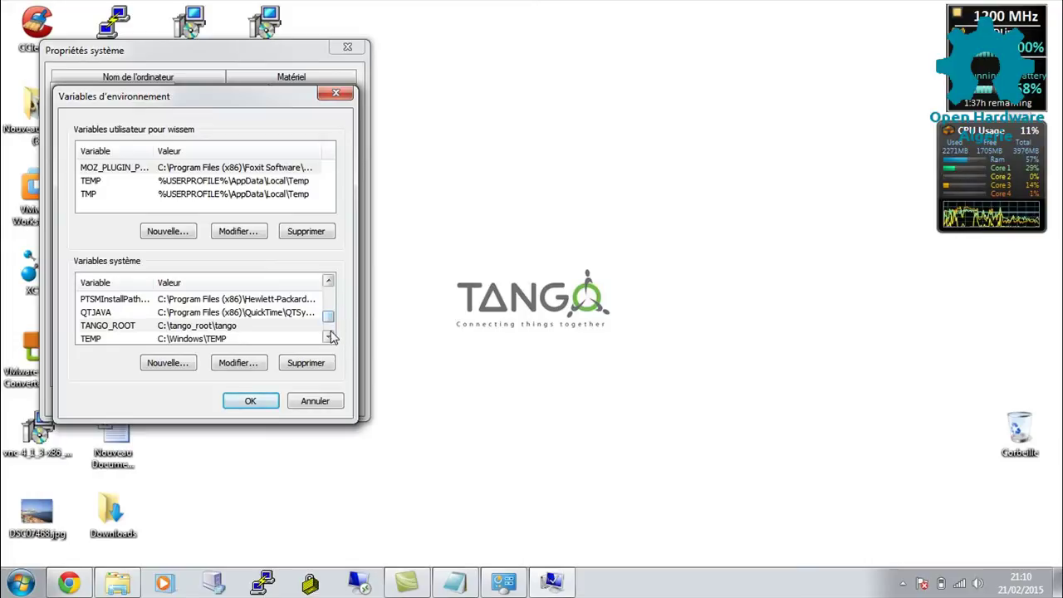
Start defining a new system variable under Variables système.
drag(329, 336, 330, 338)
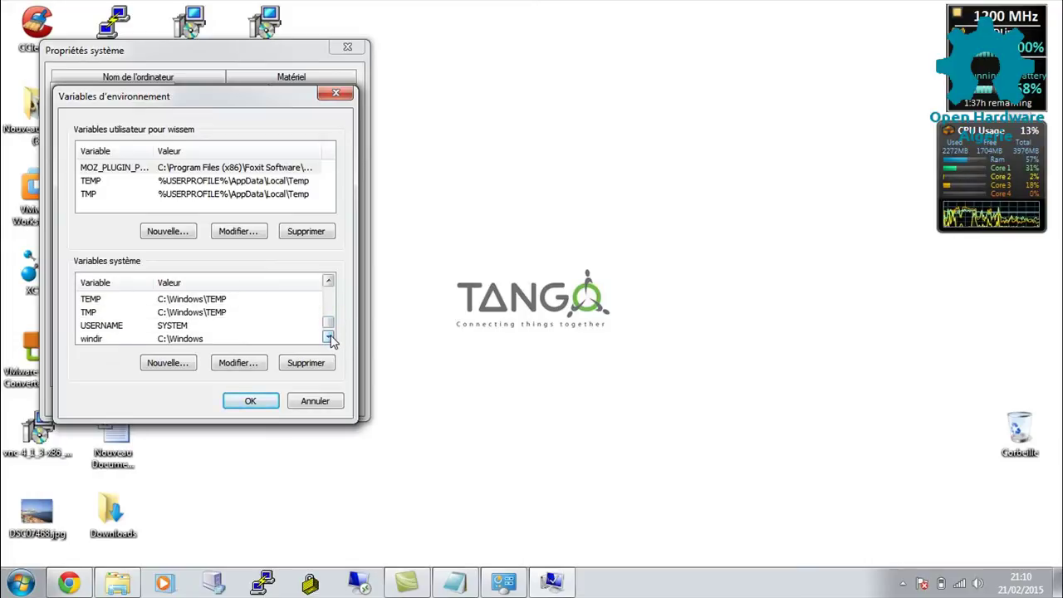
click(329, 337)
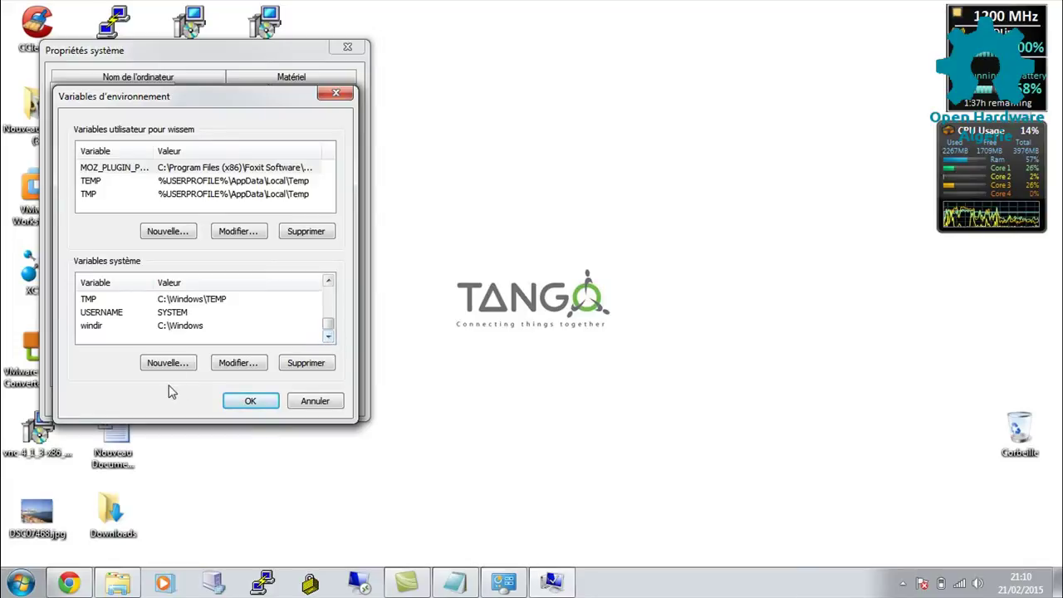
click(190, 365)
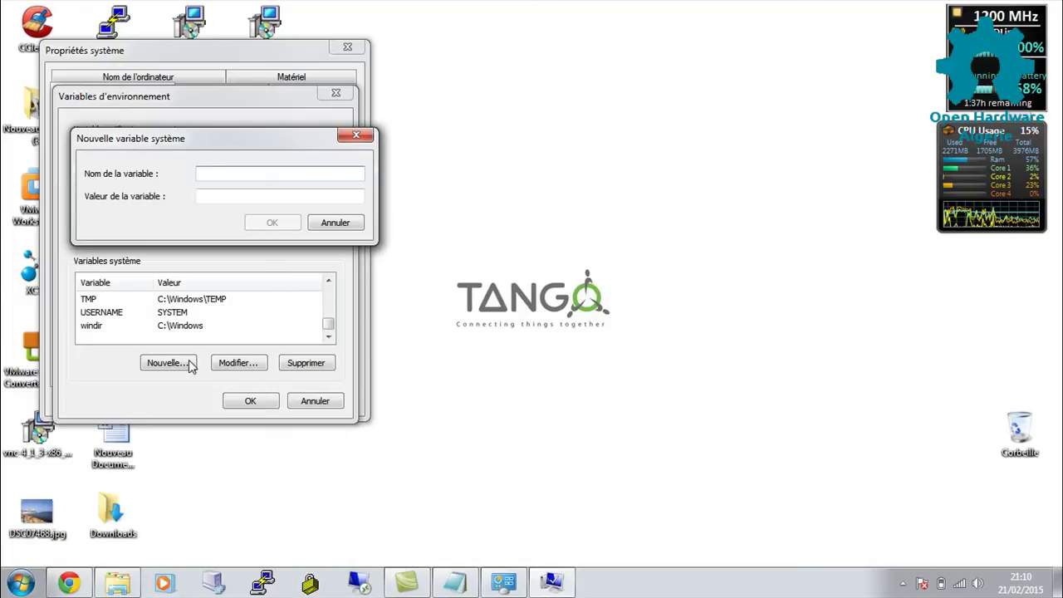
Create the system variable TANGO_HOST with value localhost:20000.
text(TANGO)
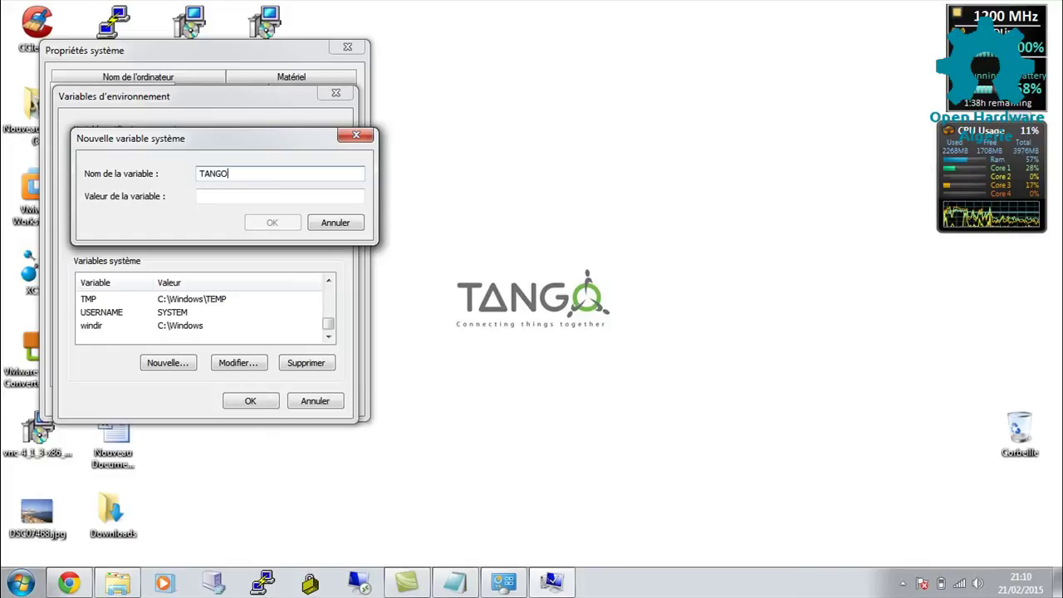
text(_HOST)
click(280, 196)
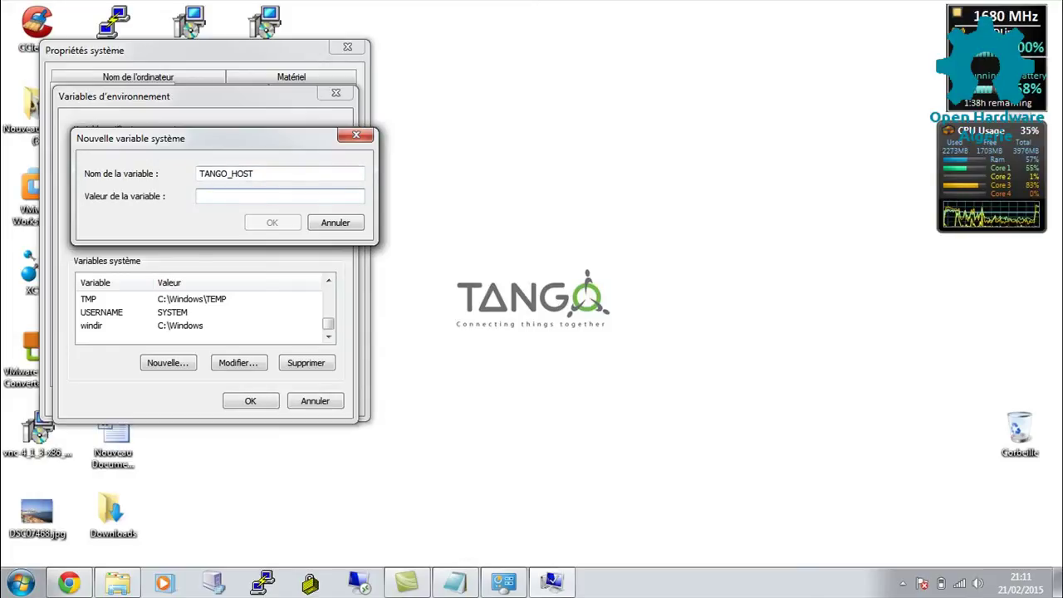
text(localhost:)
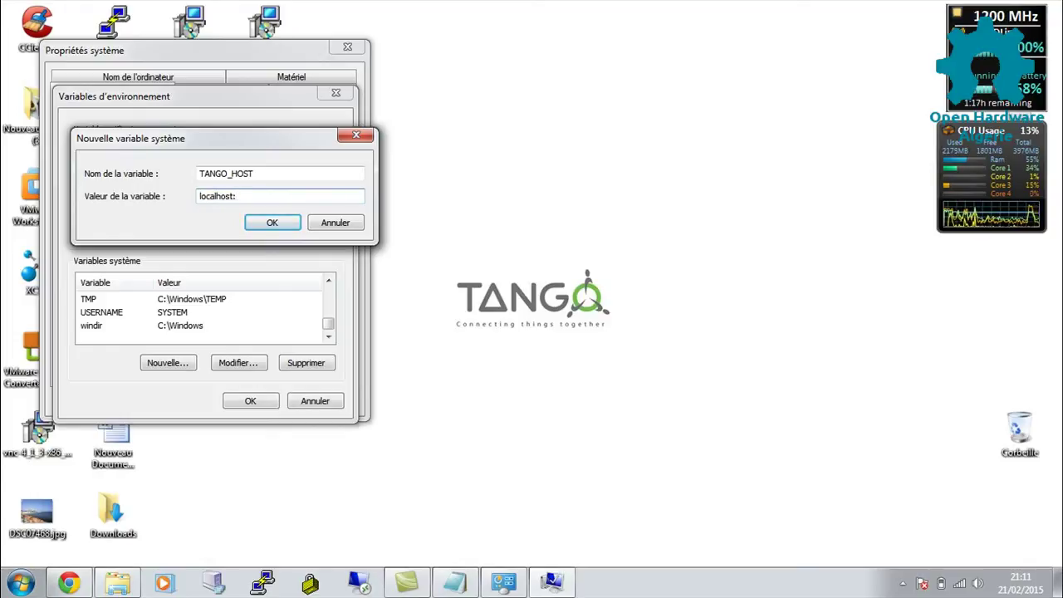
text(20000)
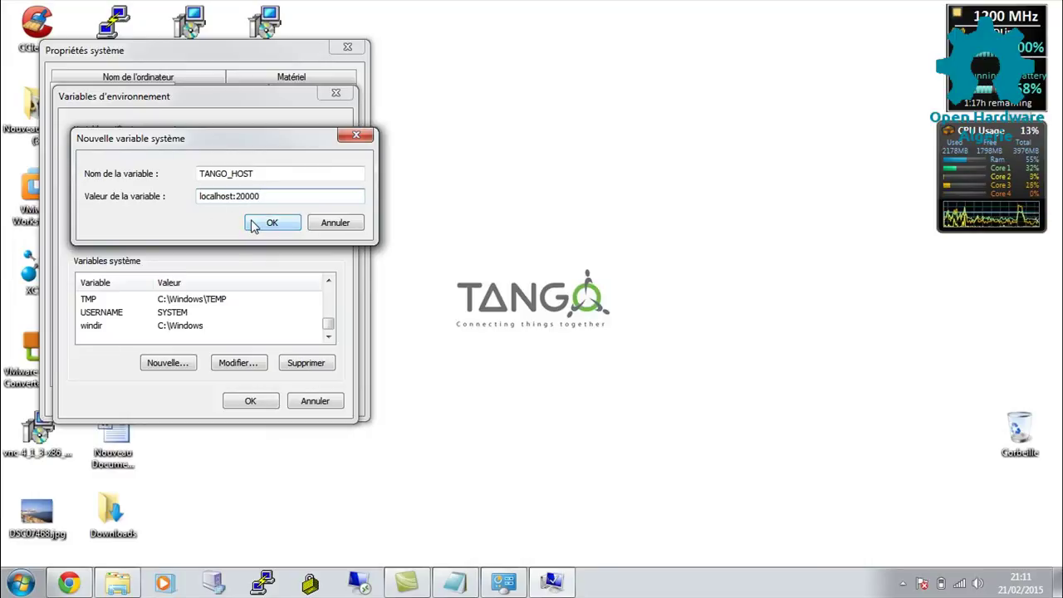
click(253, 225)
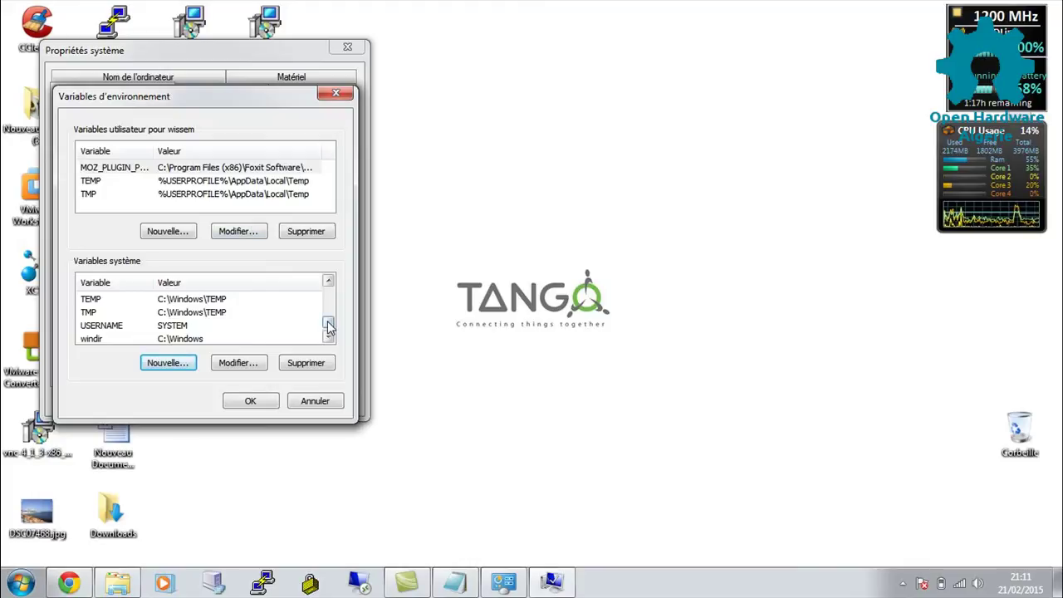
mouse_move(329, 327)
mouse_down()
mouse_move(329, 309)
mouse_move(329, 322)
mouse_up()
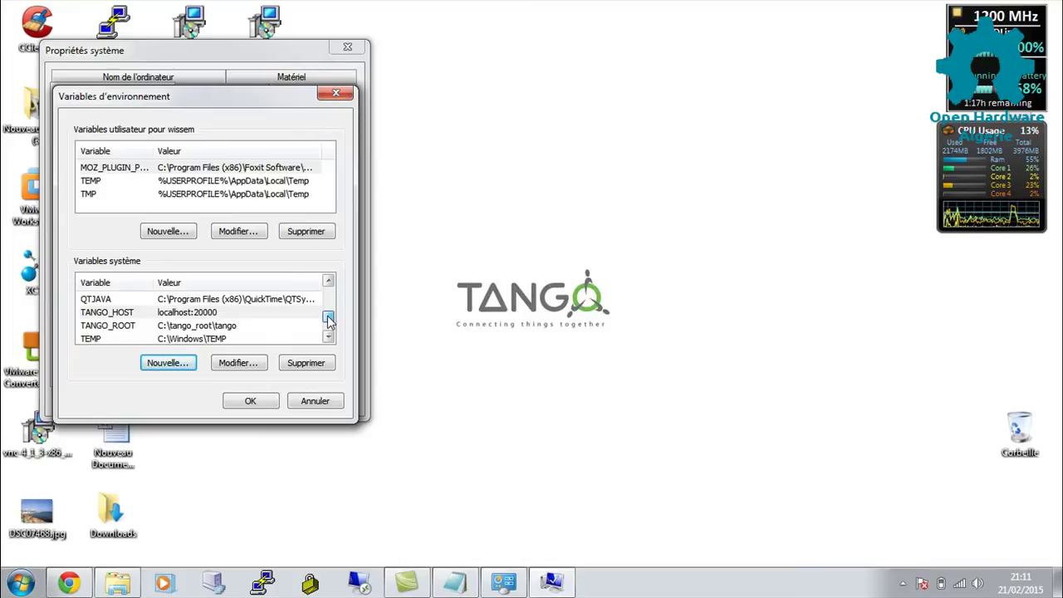
drag(329, 320, 329, 305)
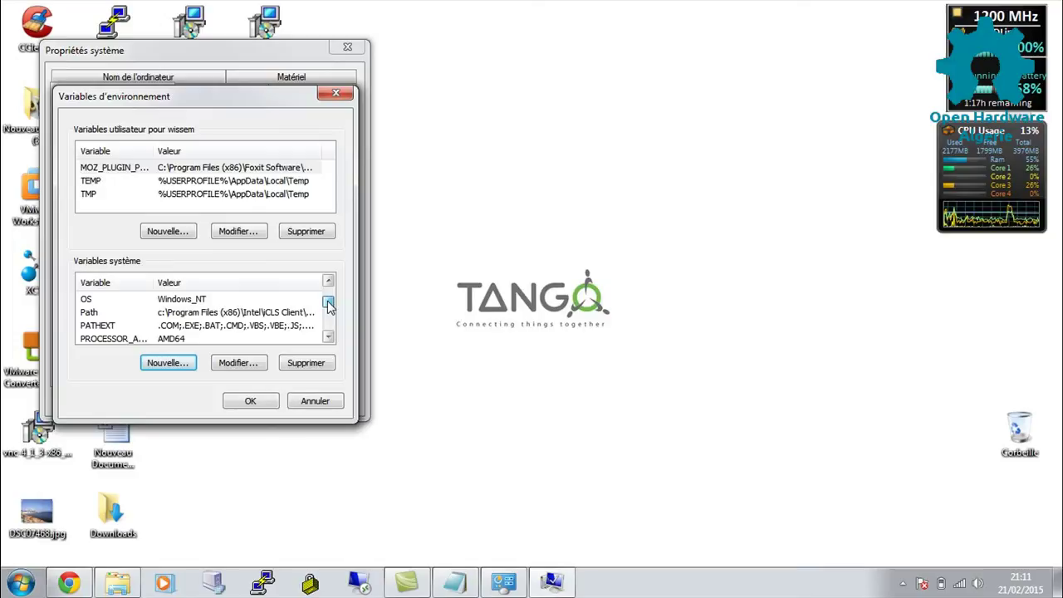
Append ;%TANGO_ROOT%\bin to the end of the system Path variable and save it.
click(299, 319)
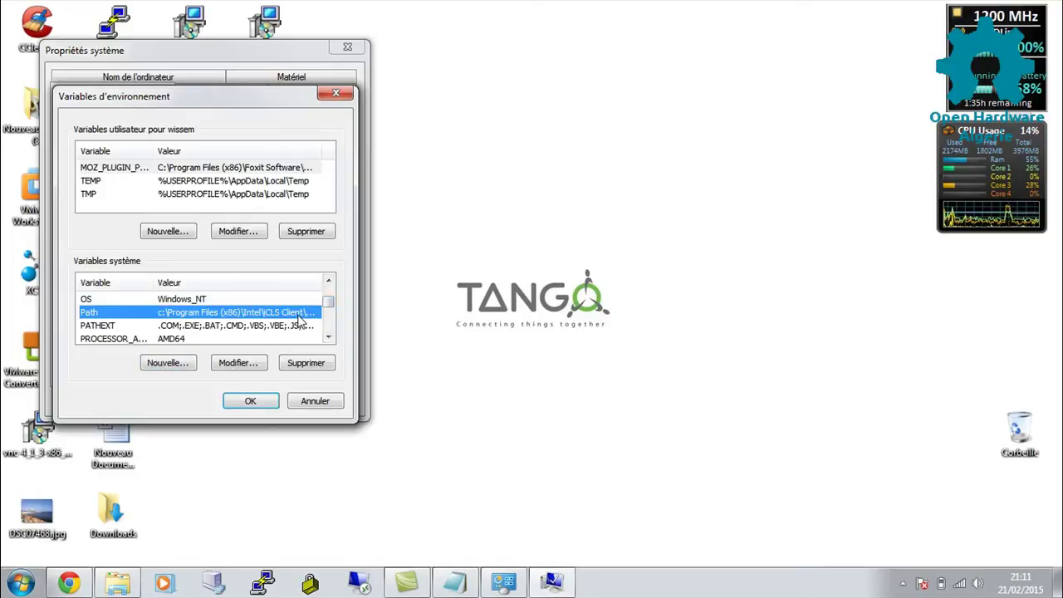
double_click(299, 320)
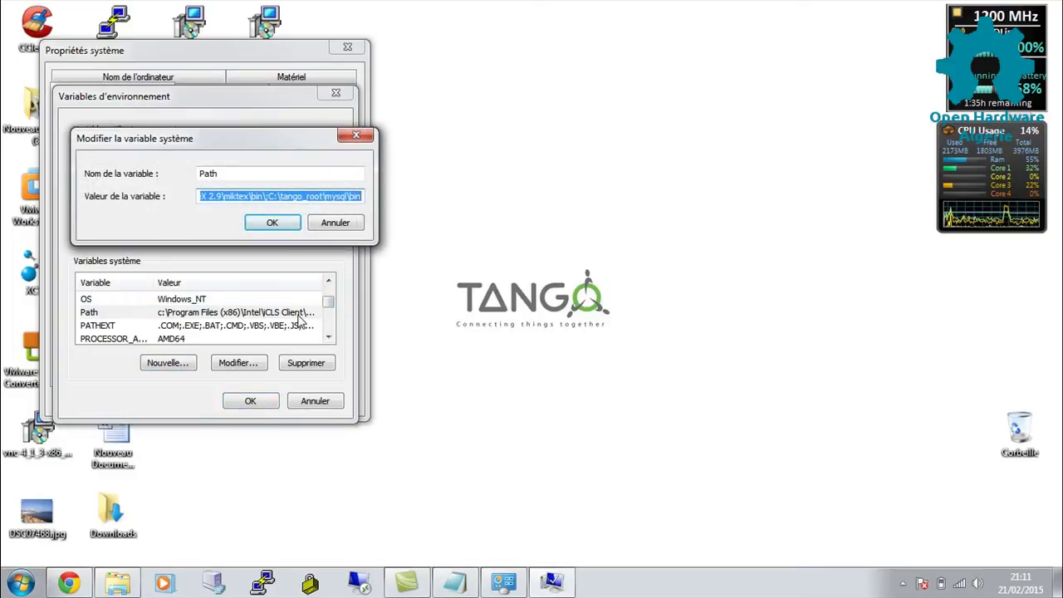
click(359, 197)
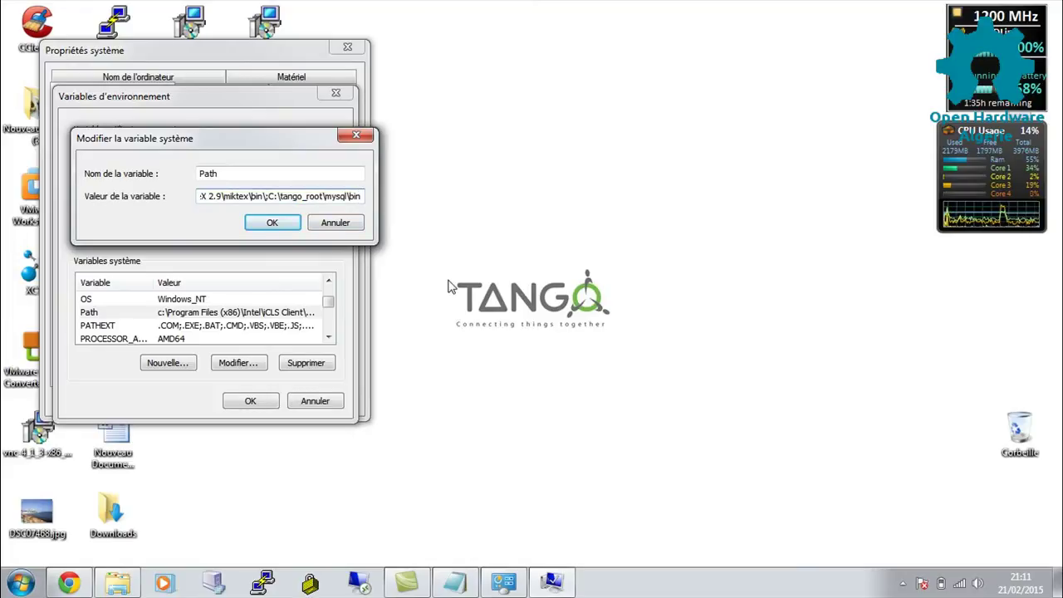
text(;)
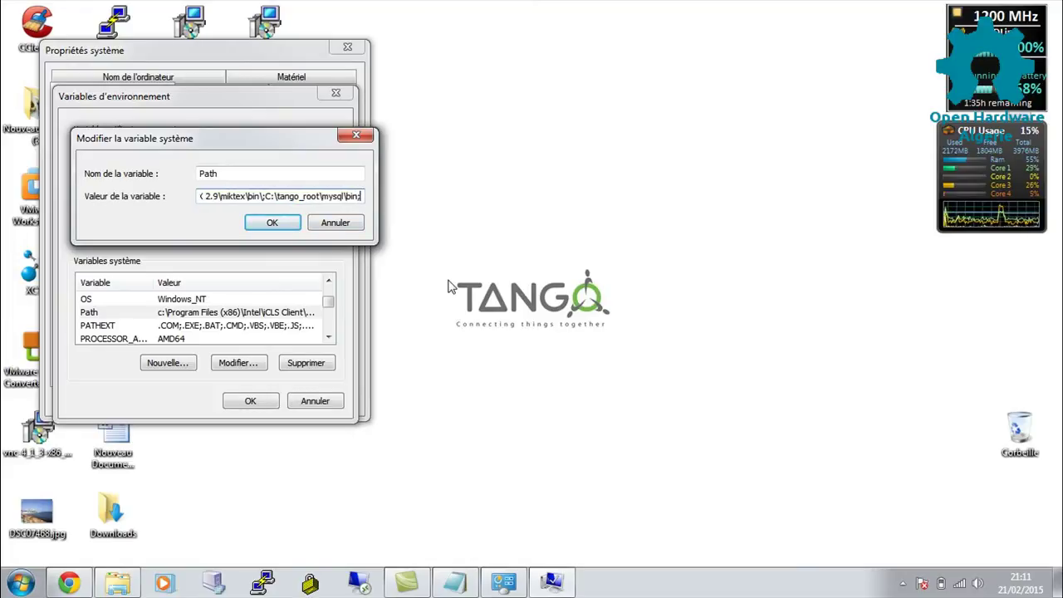
text(%TANGO_ROOT%)
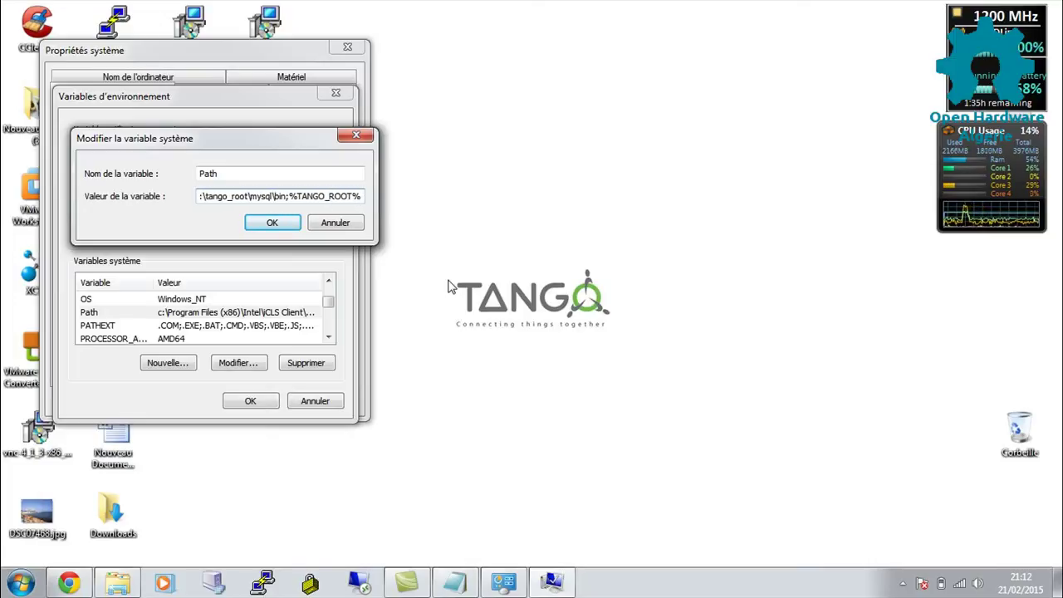
text(\bin)
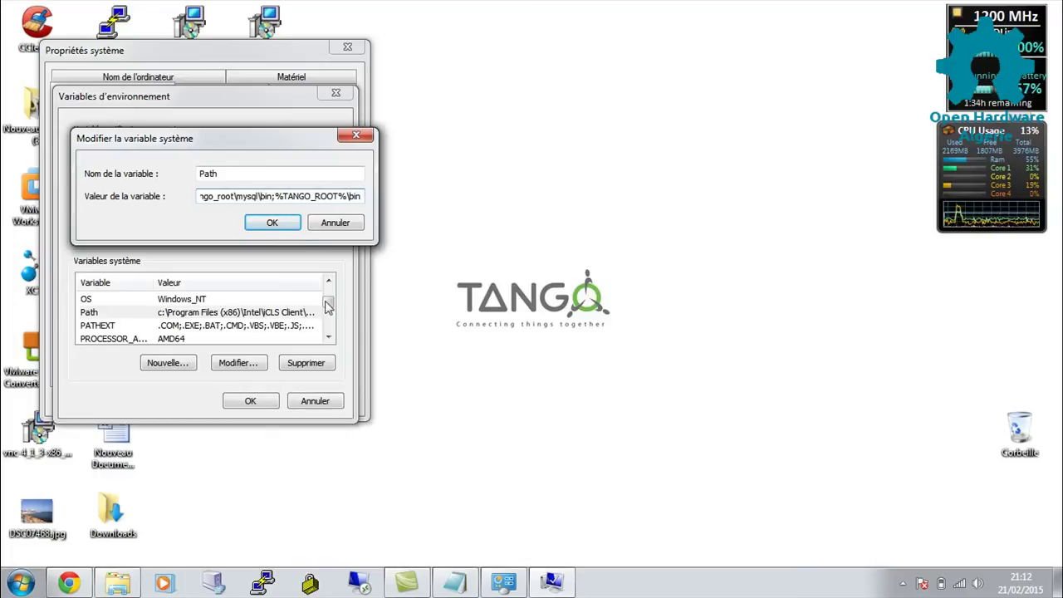
click(283, 226)
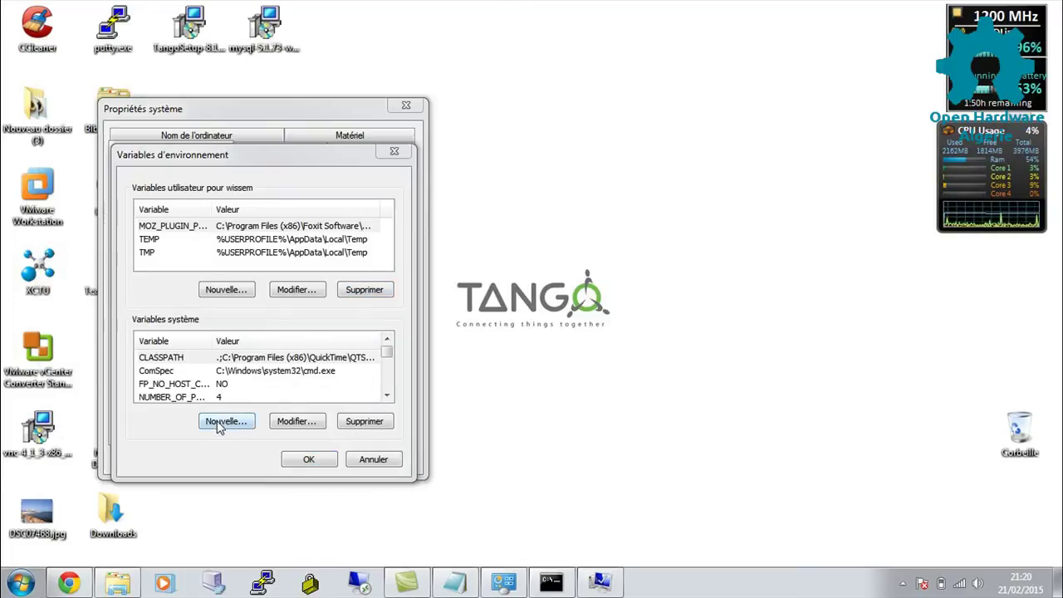
Add a new system variable MYSQL_USER with value root.
click(217, 423)
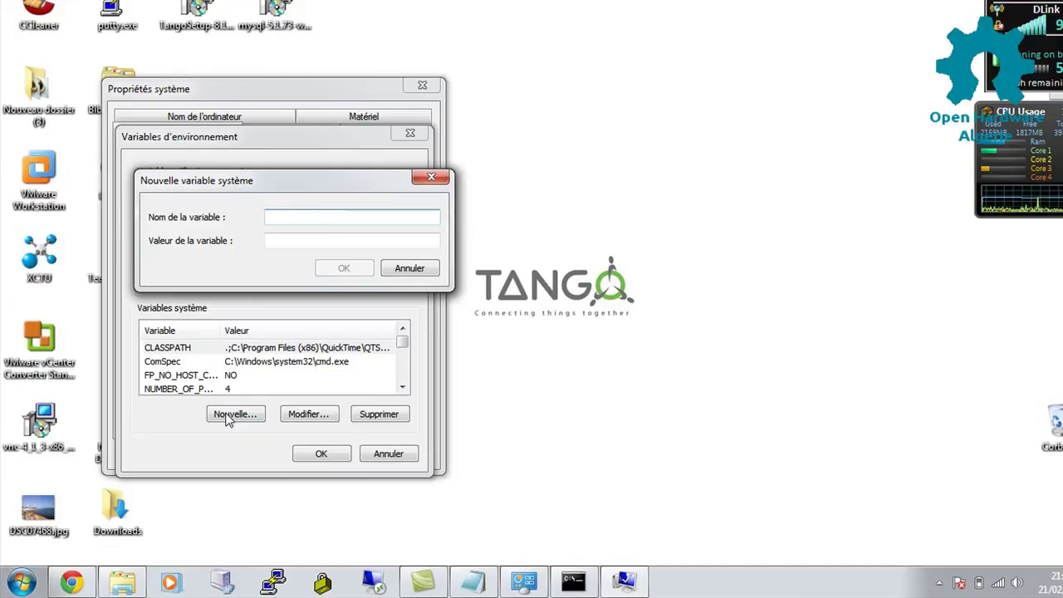
text(MYSQL_USER)
key(Tab)
text(root)
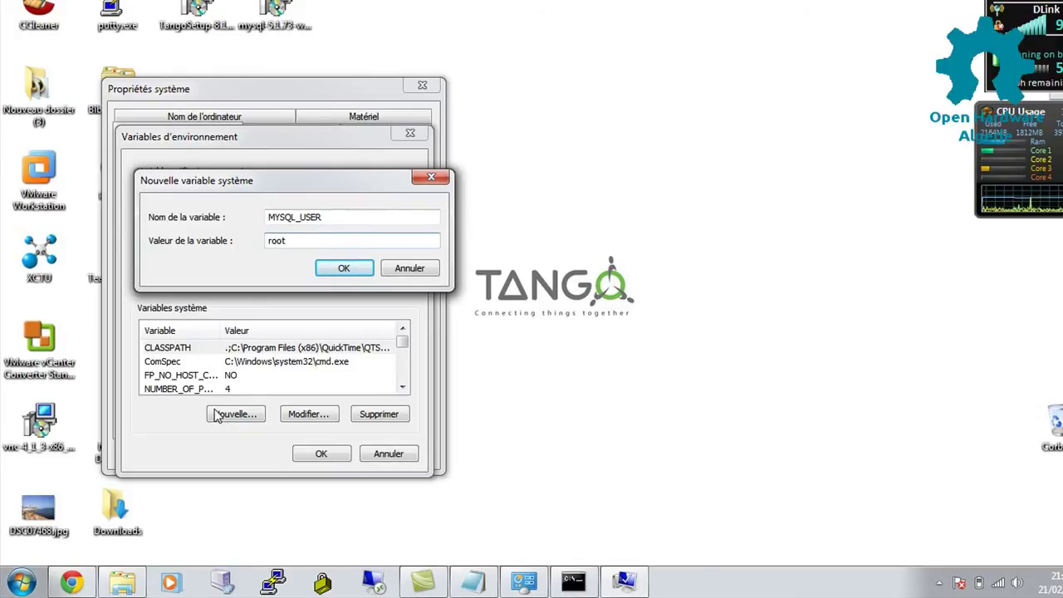
click(346, 269)
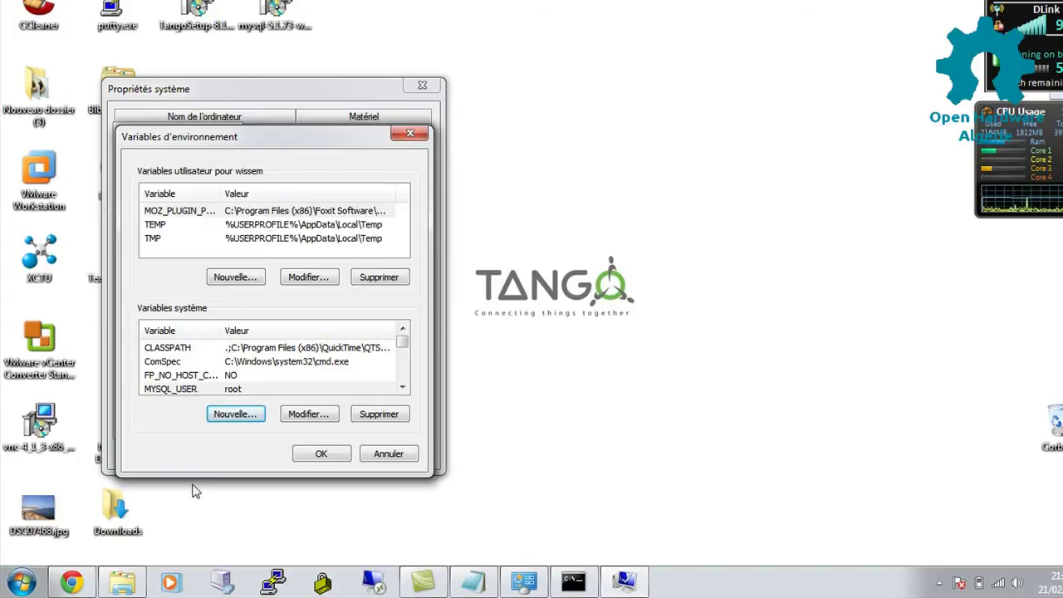
Keep the changes, close Environment Variables and System Properties, and bring up the Start menu.
click(322, 457)
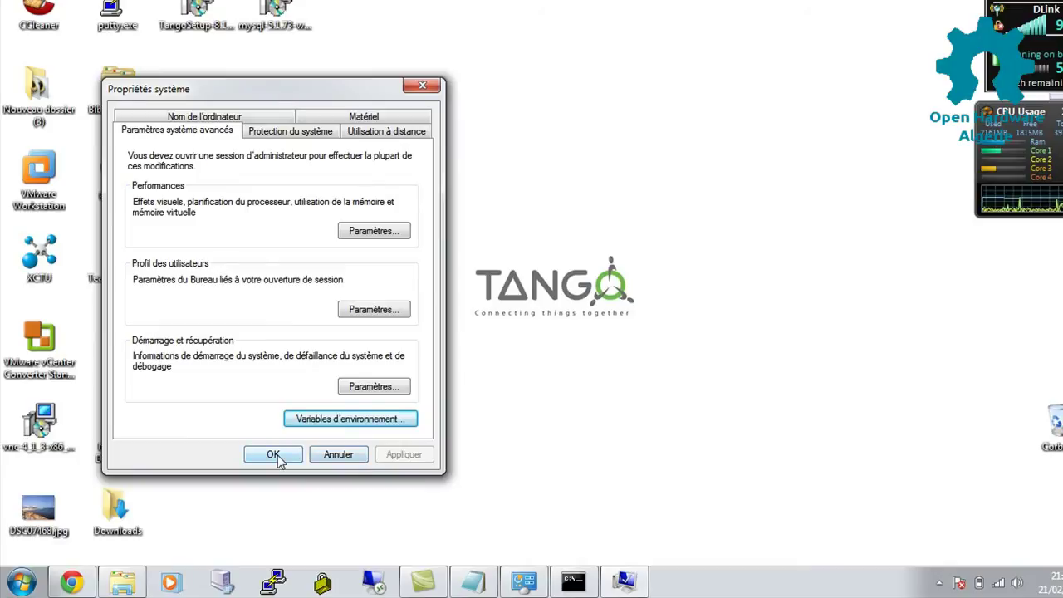
click(274, 456)
key(super)
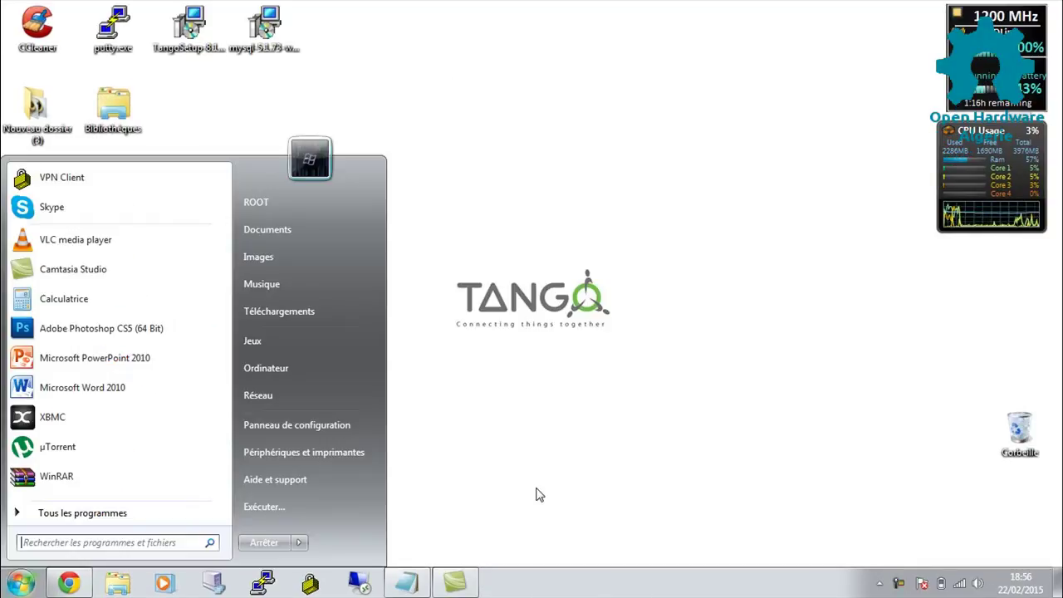
Open an administrator Command Prompt via 'cmd' and type cd tango_root/tango/share/tango/db.
text(cmd)
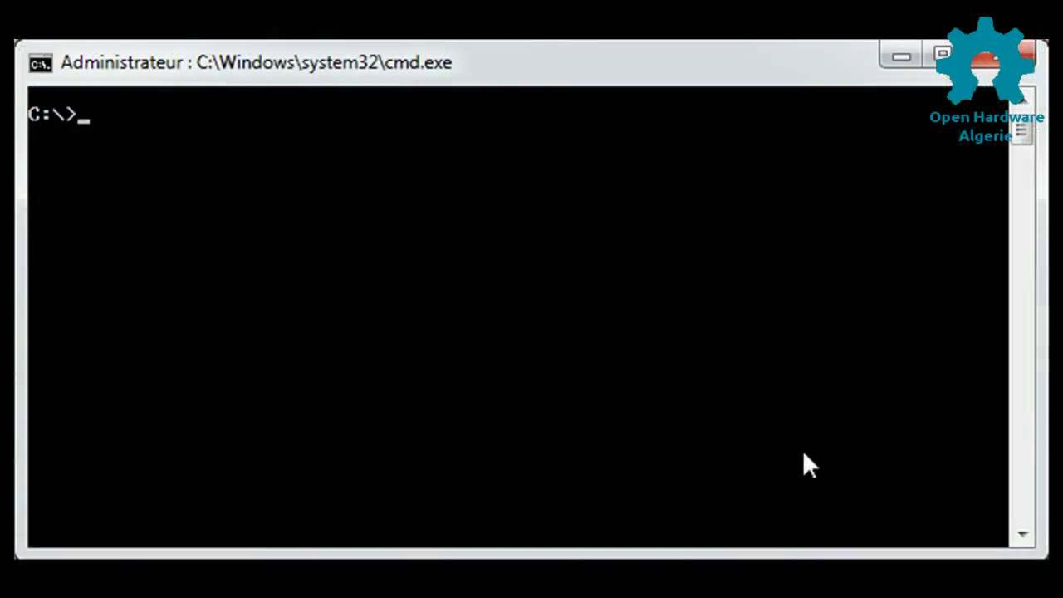
text(cd tango_root)
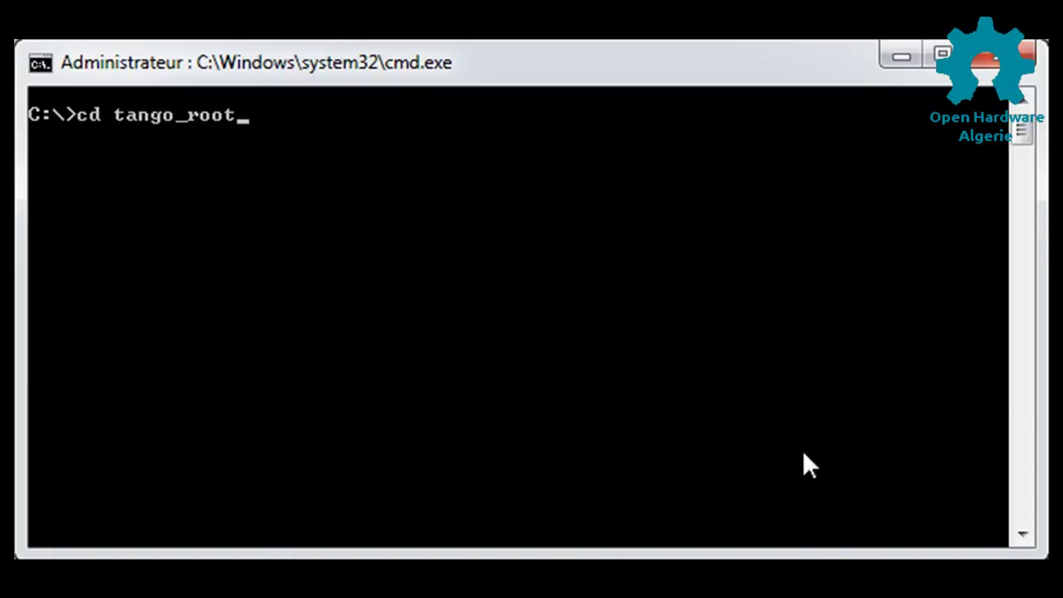
text(/tango/)
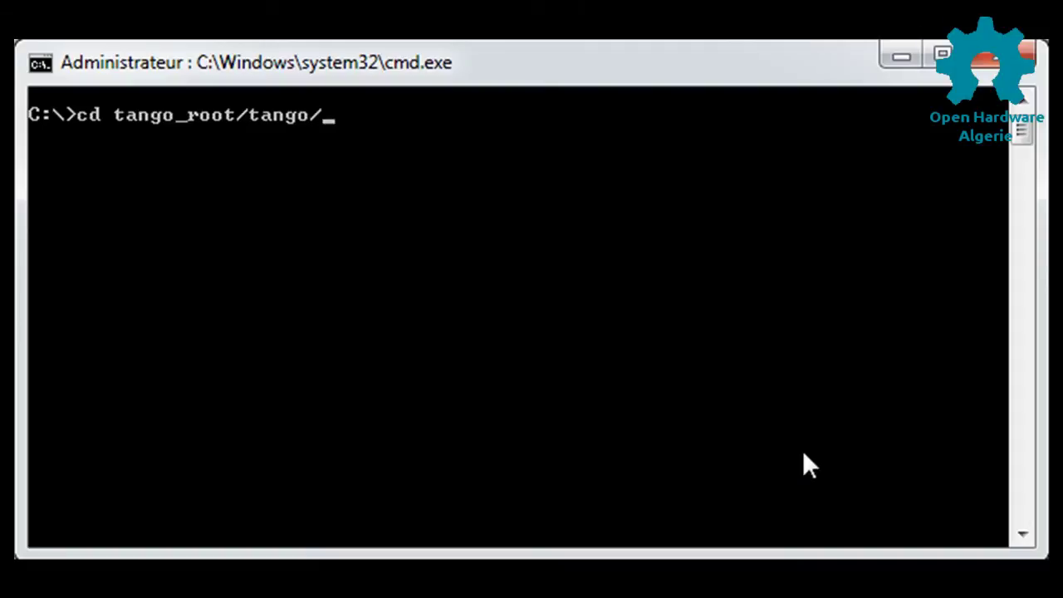
text(share/)
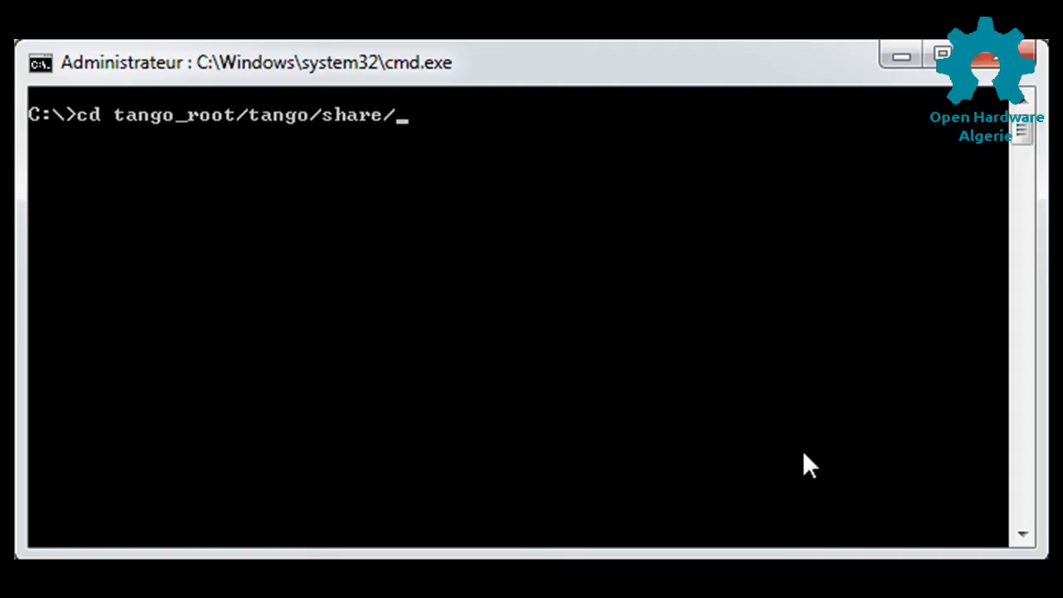
text(tango/db)
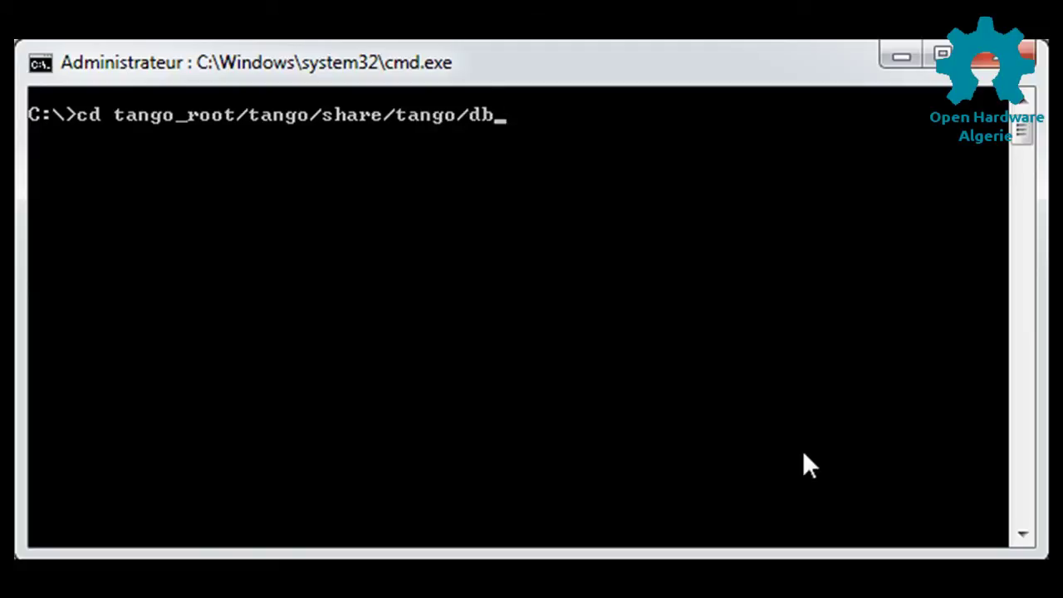
Enter the TANGO db folder, list its files, and run create_db.bat.
key(Return)
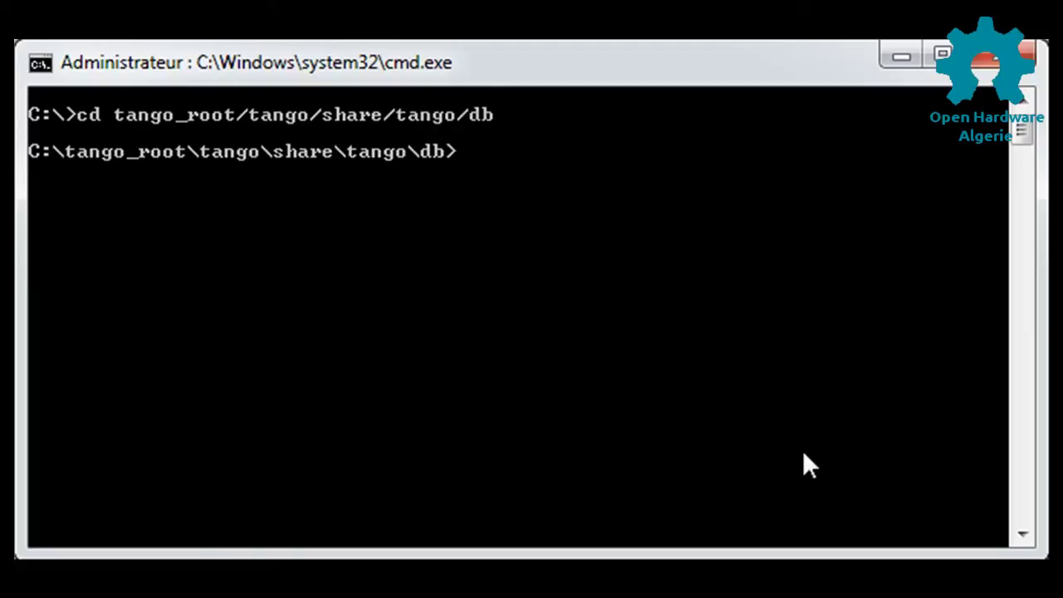
text(dir)
key(Return)
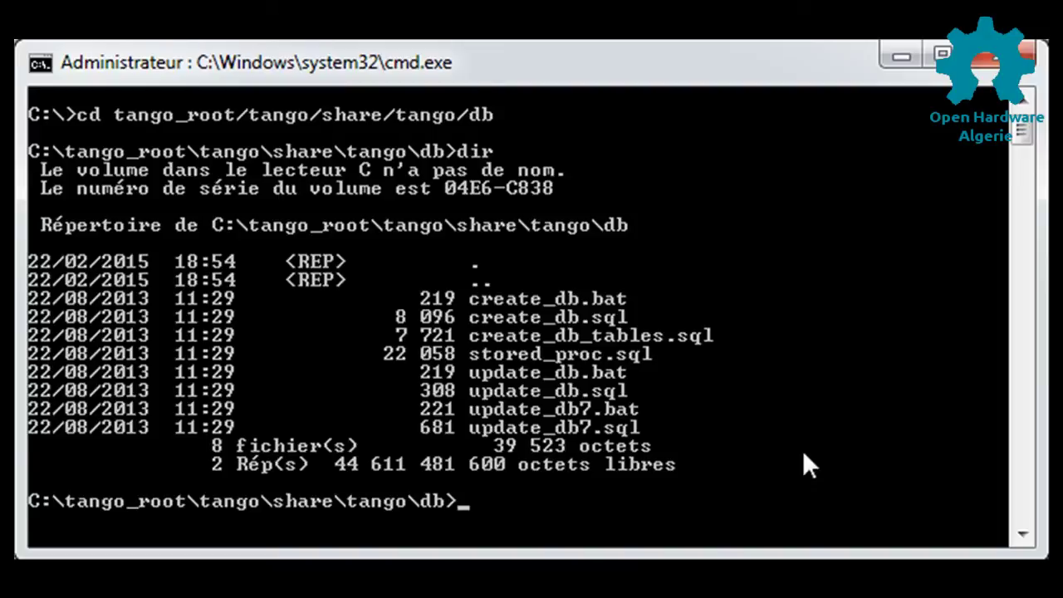
text(crea)
key(Tab)
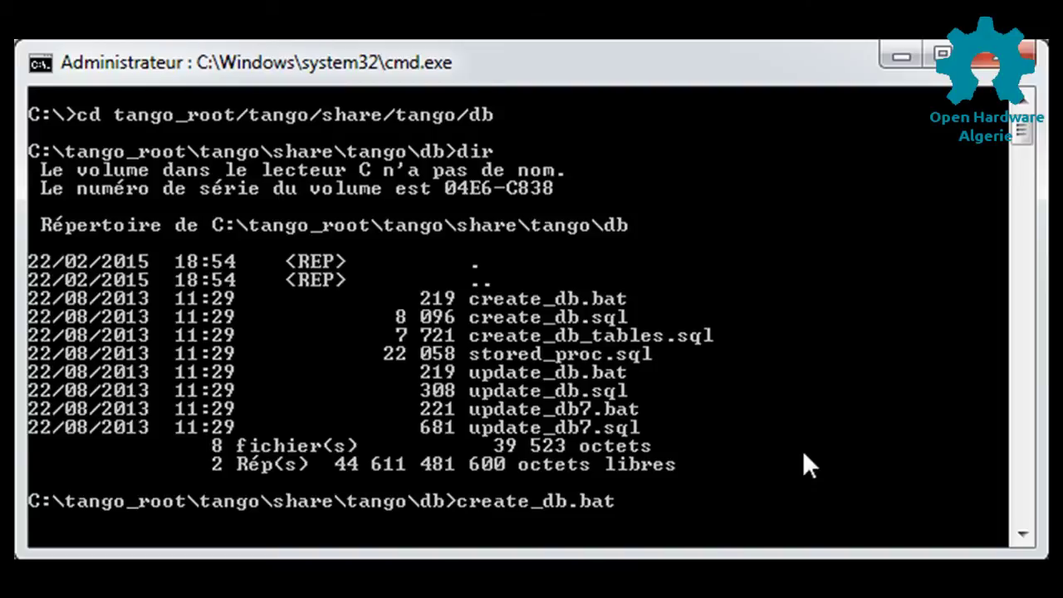
key(Return)
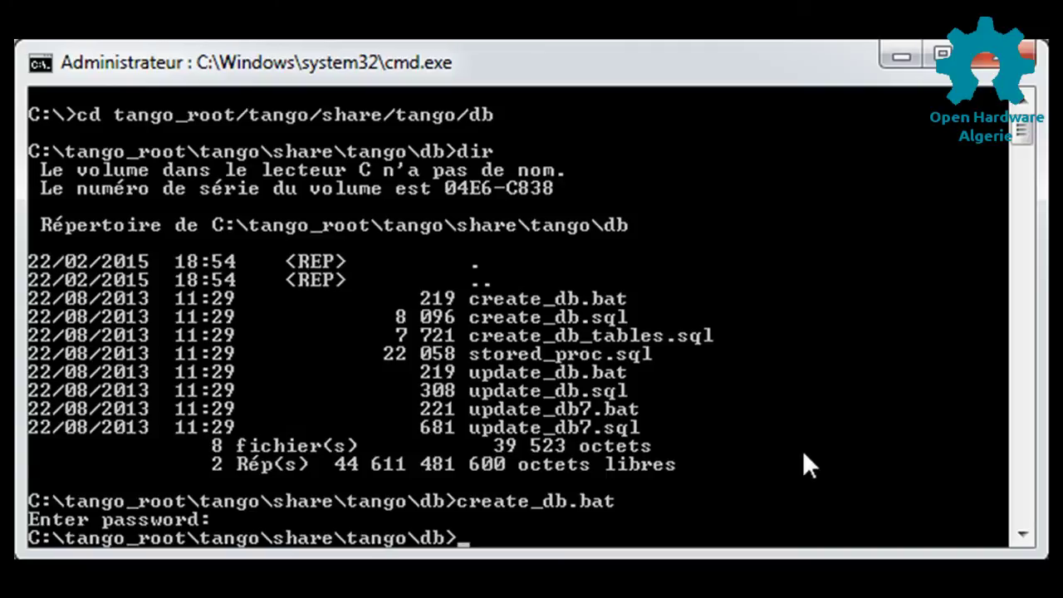
Move up to C:\tango_root\tango\bin, list its scripts, and type start-astor.bat.
text(cd ..)
key(Return)
text(cd..)
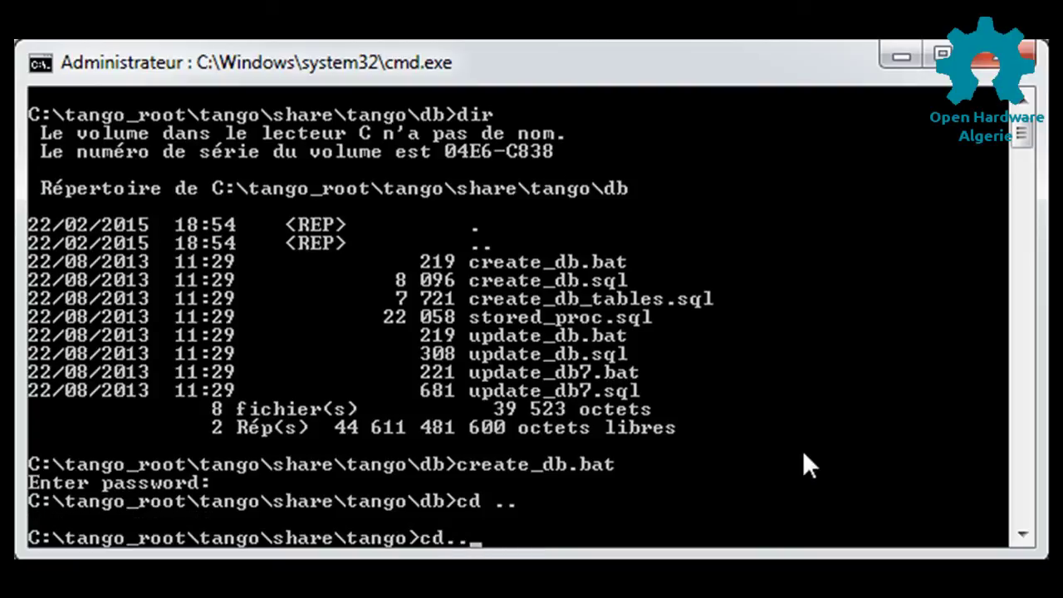
key(Return)
text(cd ..)
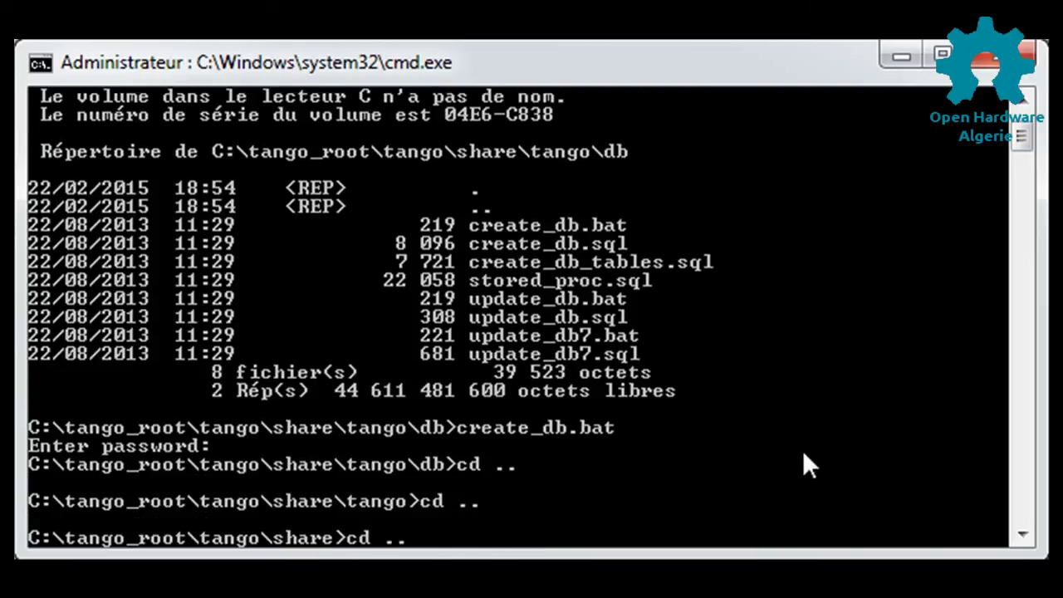
key(Return)
text(cd bin)
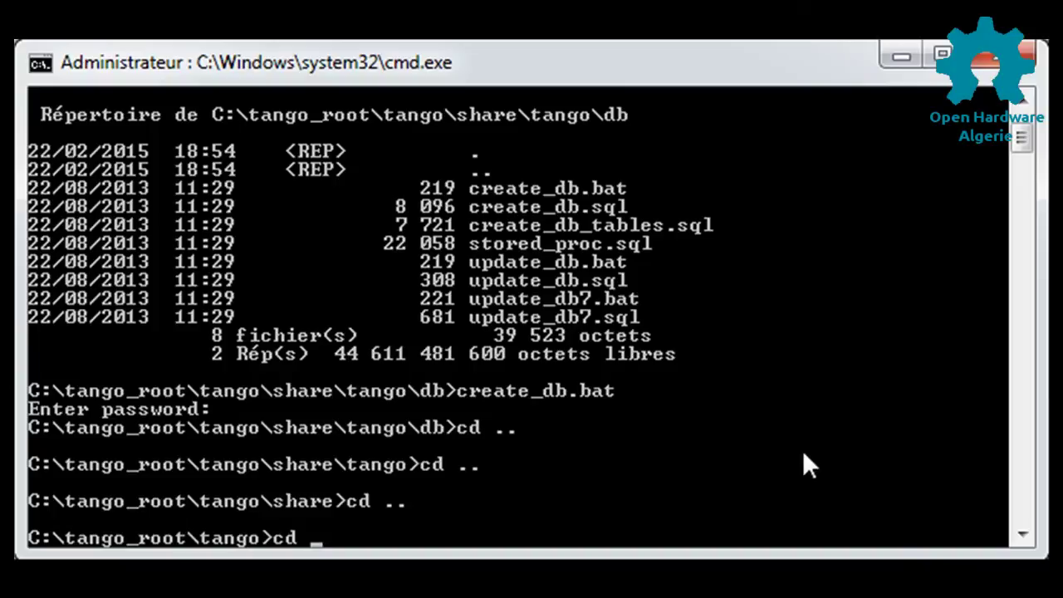
key(Return)
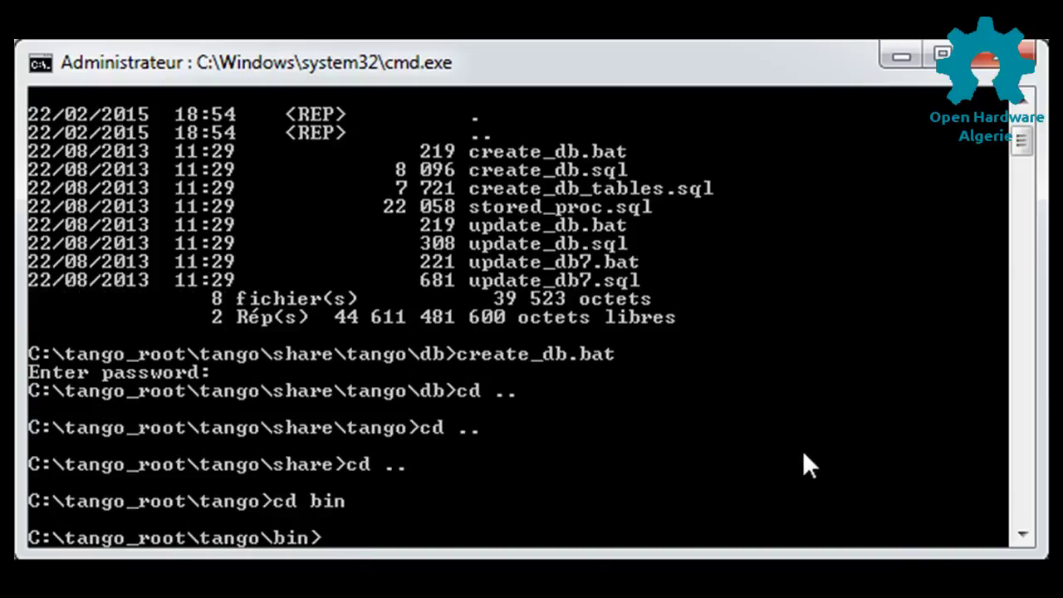
text(dir)
key(Return)
text(start-astor.bat)
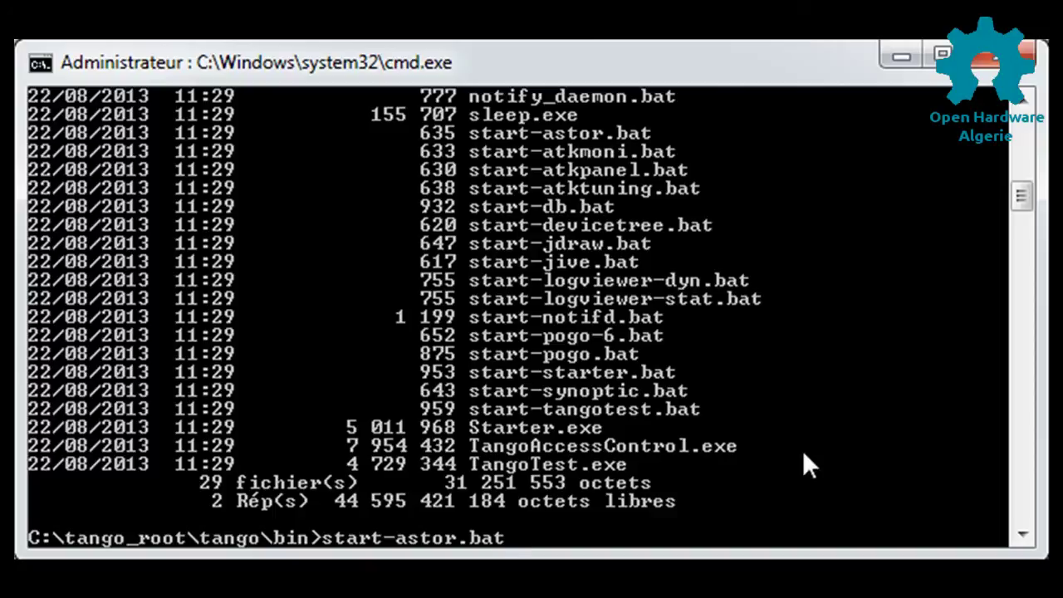
Run start-db.bat to start the database server, then open Jive from Tango and close it.
key(BackSpace)
key(BackSpace)
key(BackSpace)
key(BackSpace)
key(BackSpace)
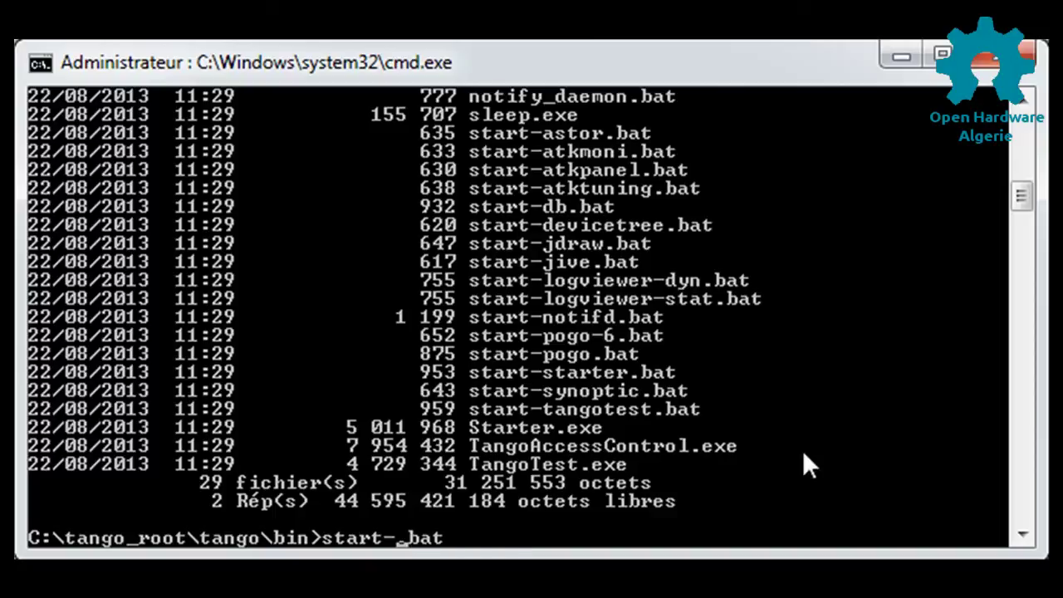
text(db)
key(Return)
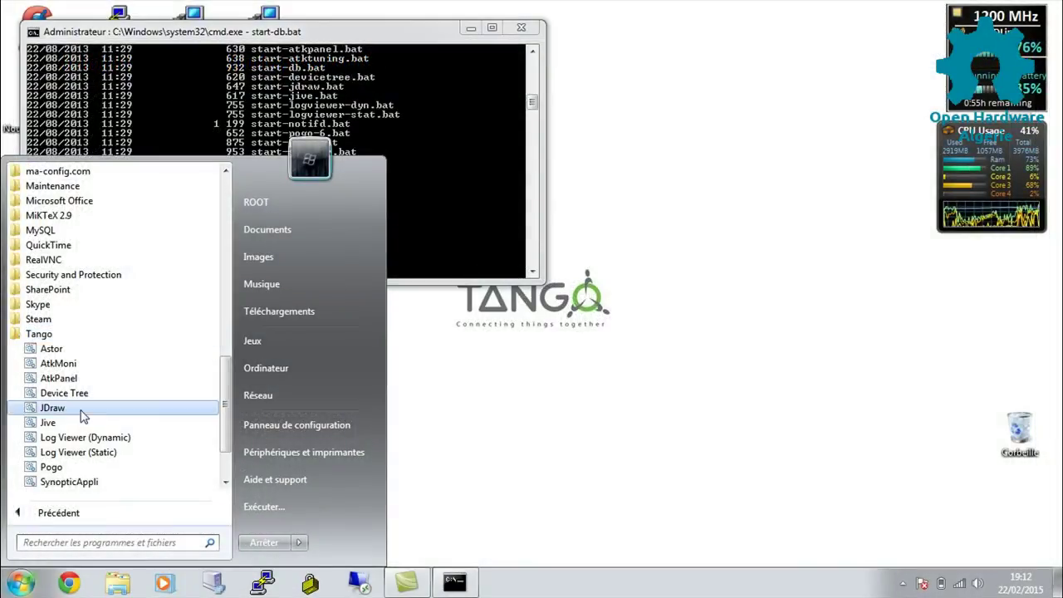
click(66, 424)
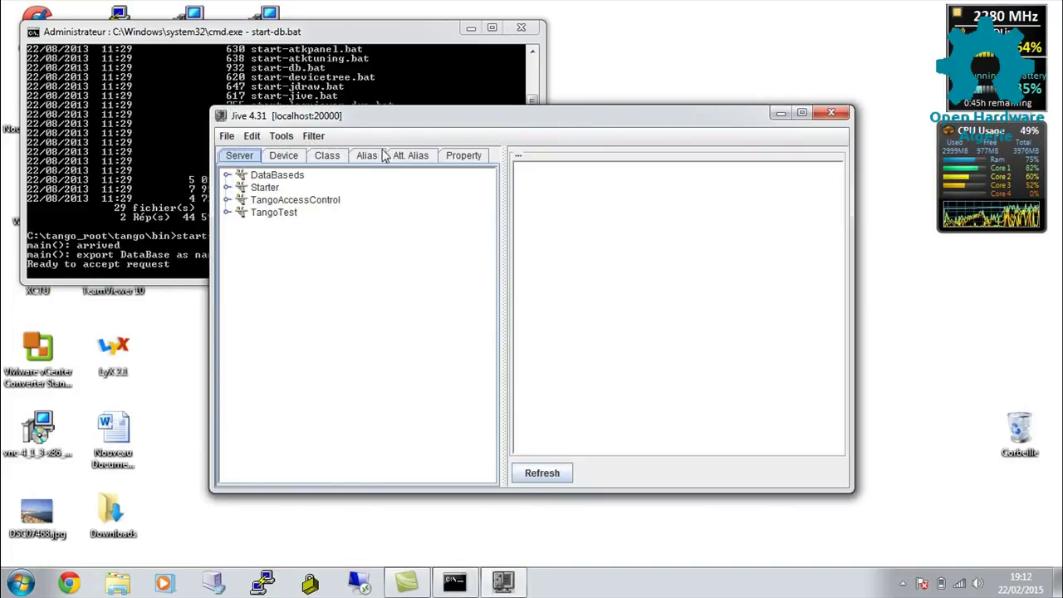
key(alt+F4)
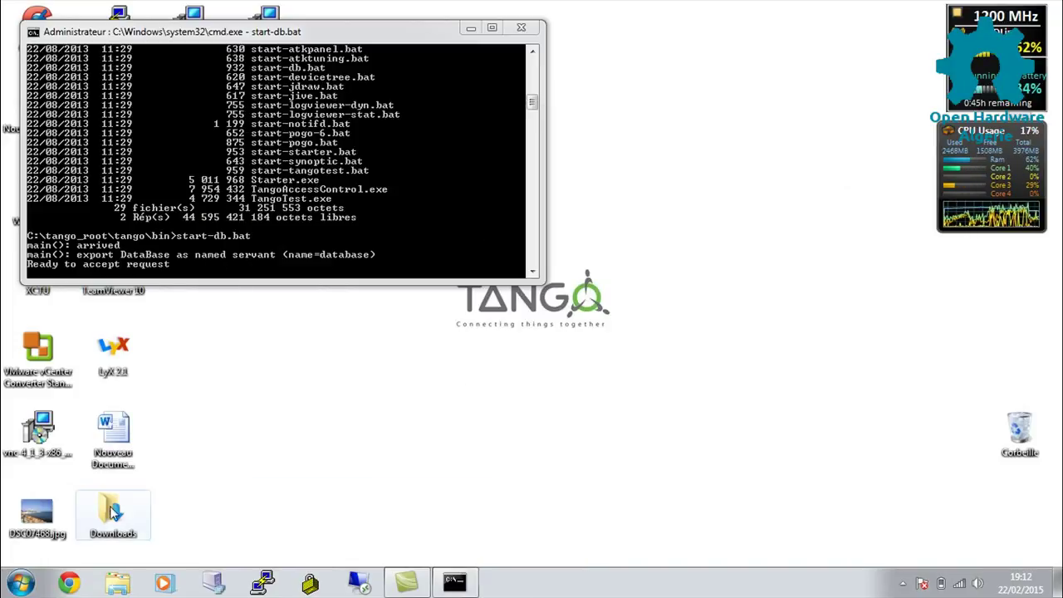
Launch JDraw from All Programs > Tango, move its window up and right, then close it.
click(23, 586)
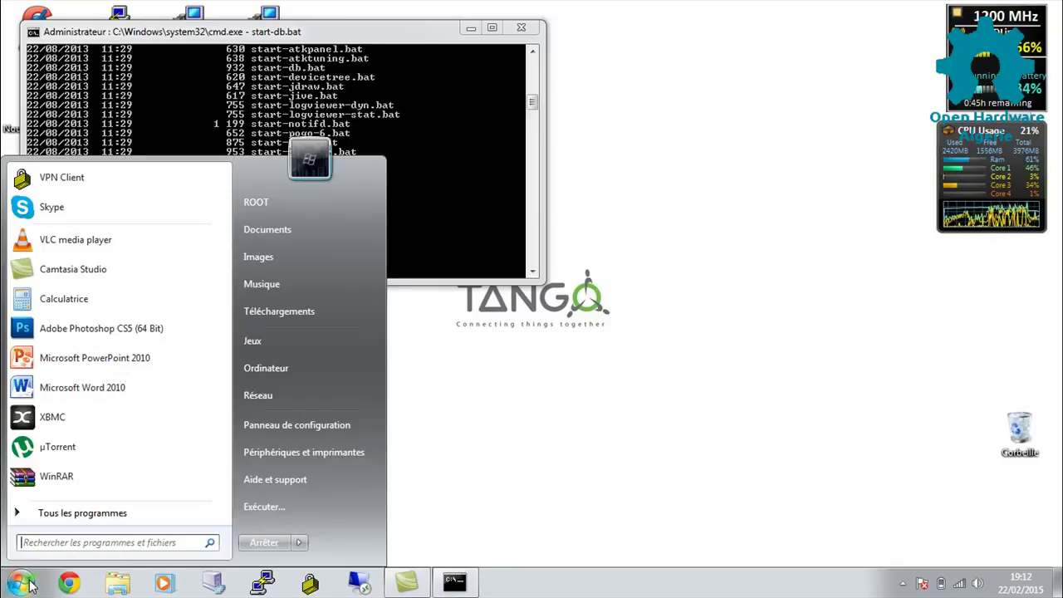
click(66, 515)
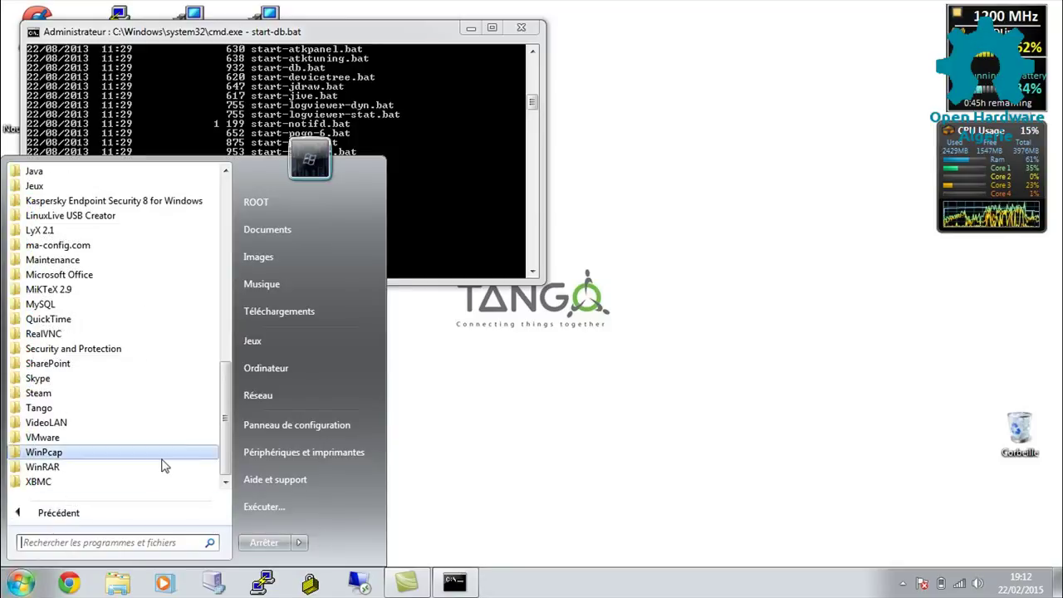
click(181, 408)
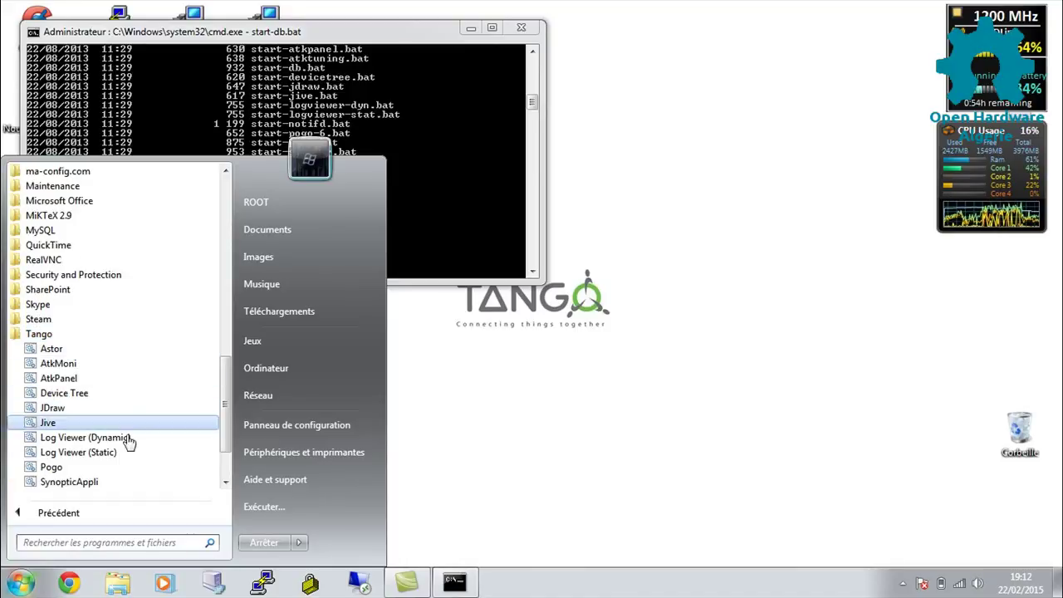
click(126, 470)
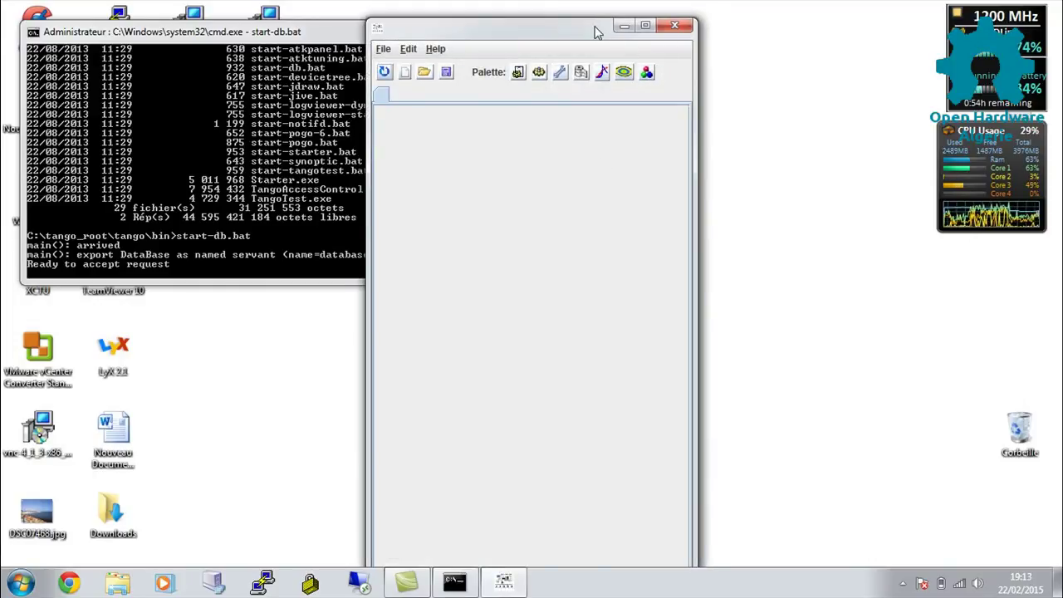
drag(594, 33, 617, 18)
click(695, 10)
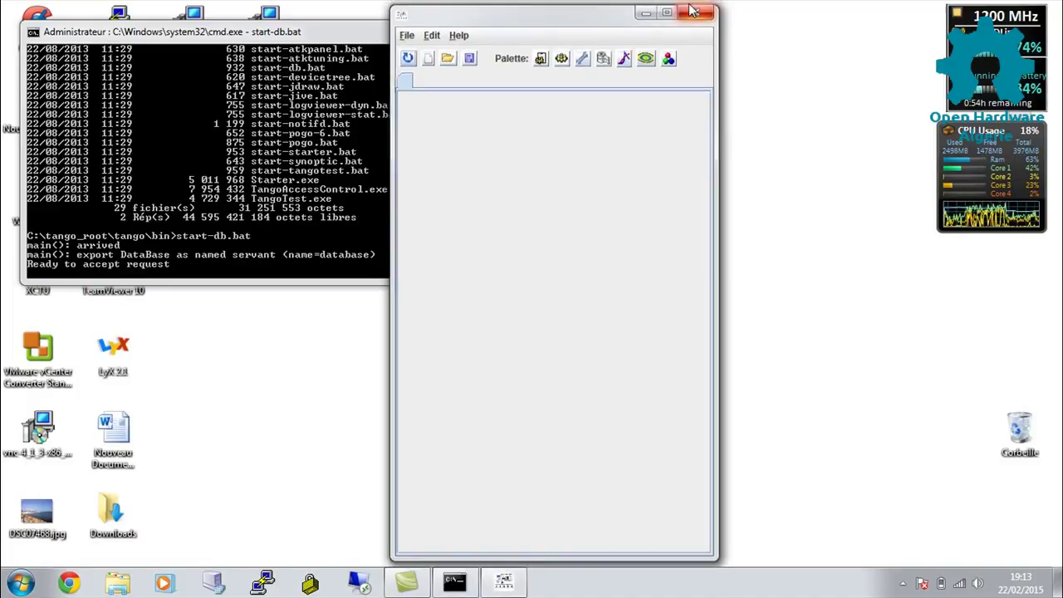